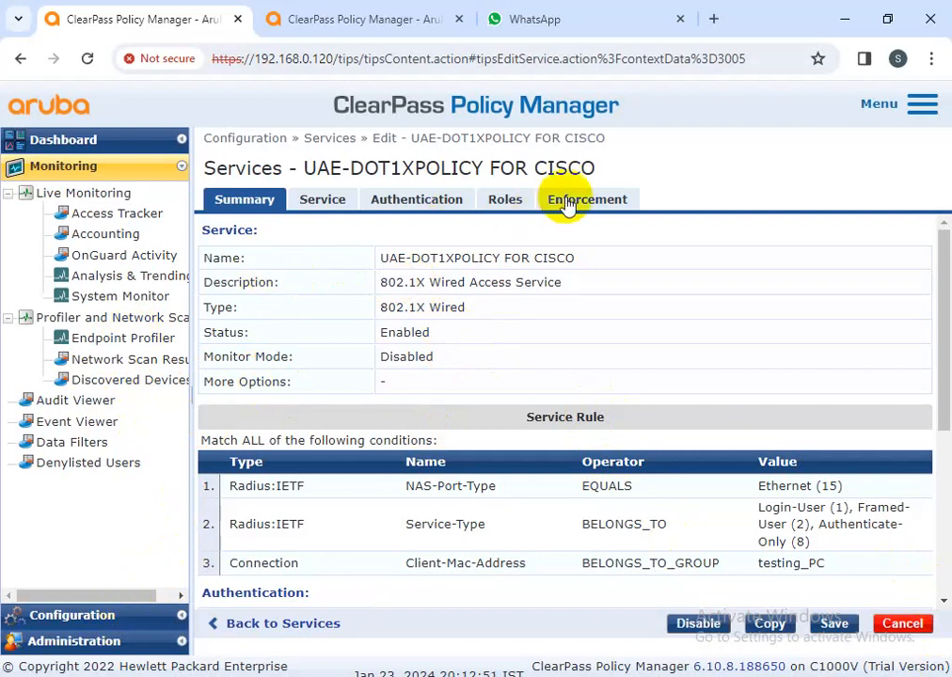
- Add a new service in the Services configuration with the type 802.1X Wired
drag(603, 173, 422, 175)
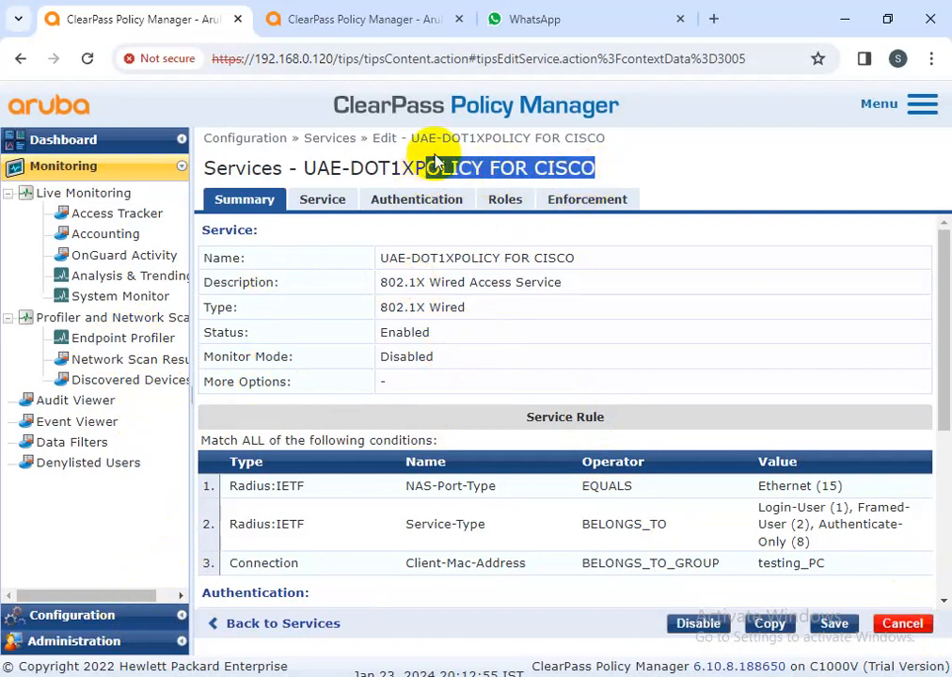
click(67, 615)
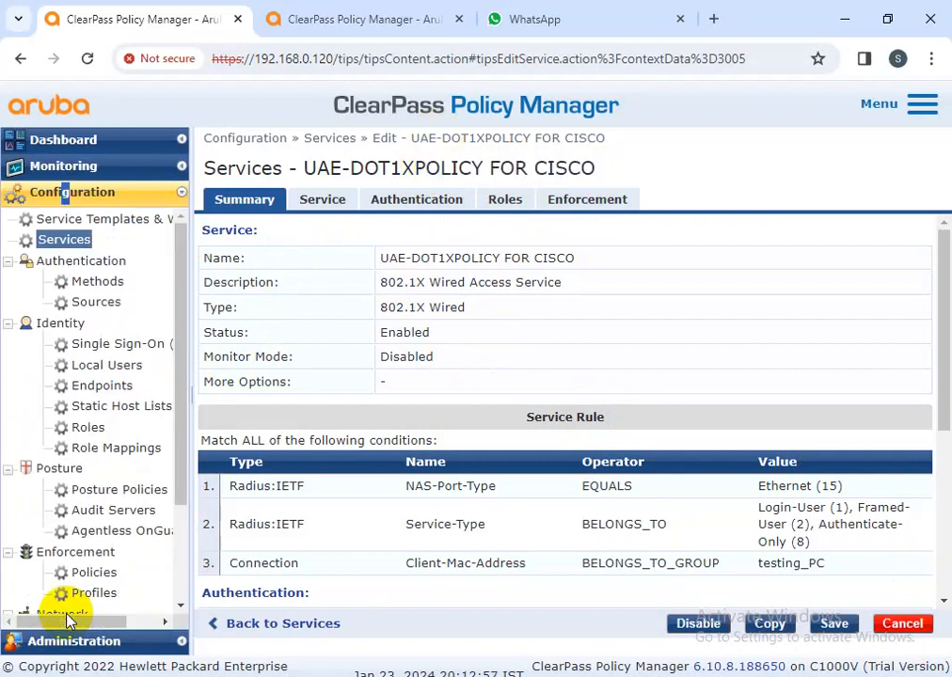
click(68, 240)
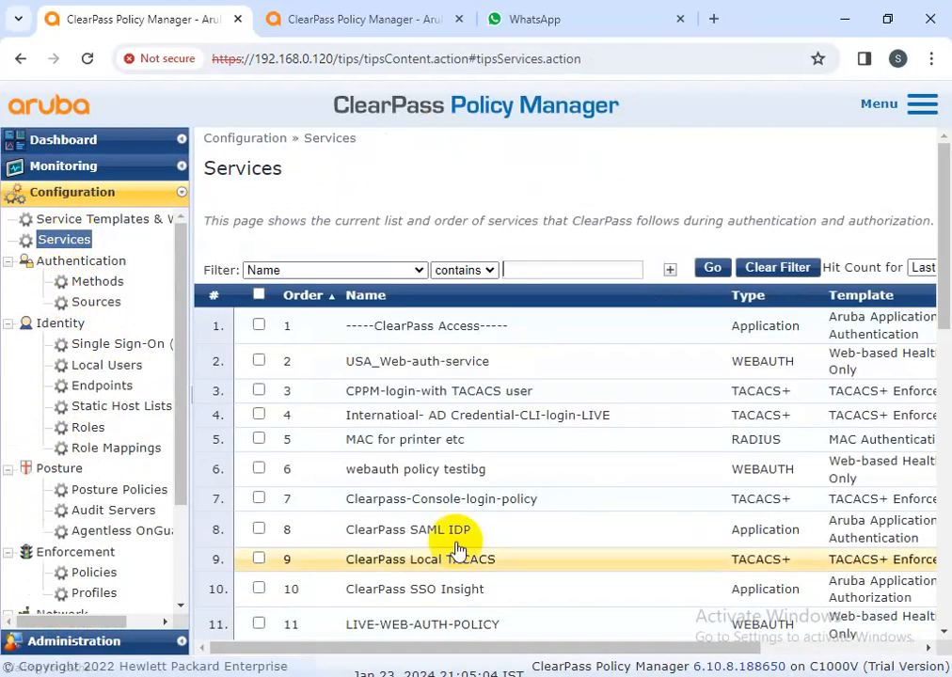
drag(489, 650, 871, 329)
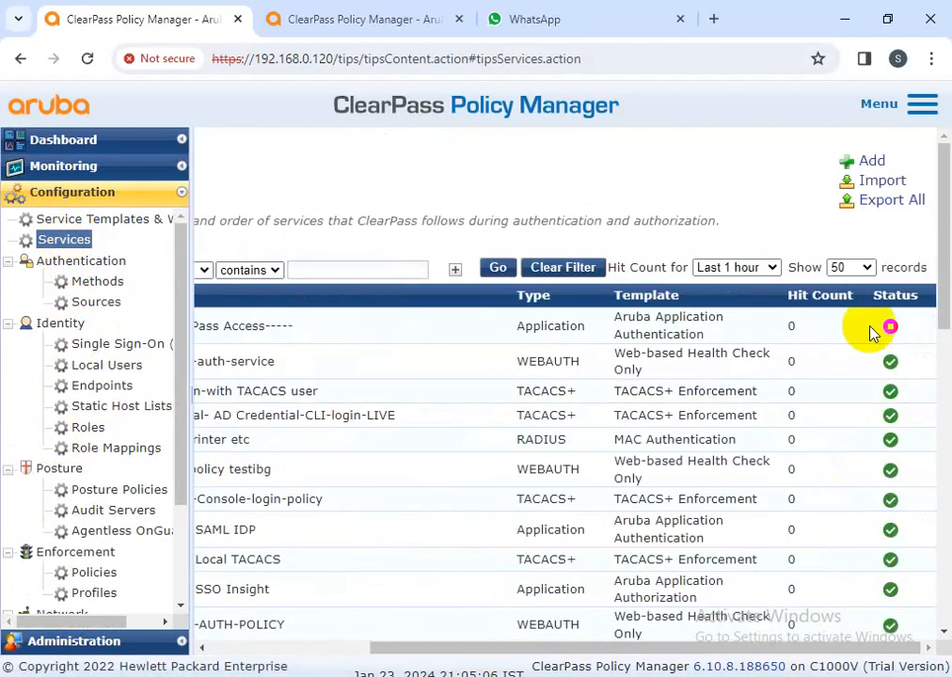
click(865, 160)
click(402, 233)
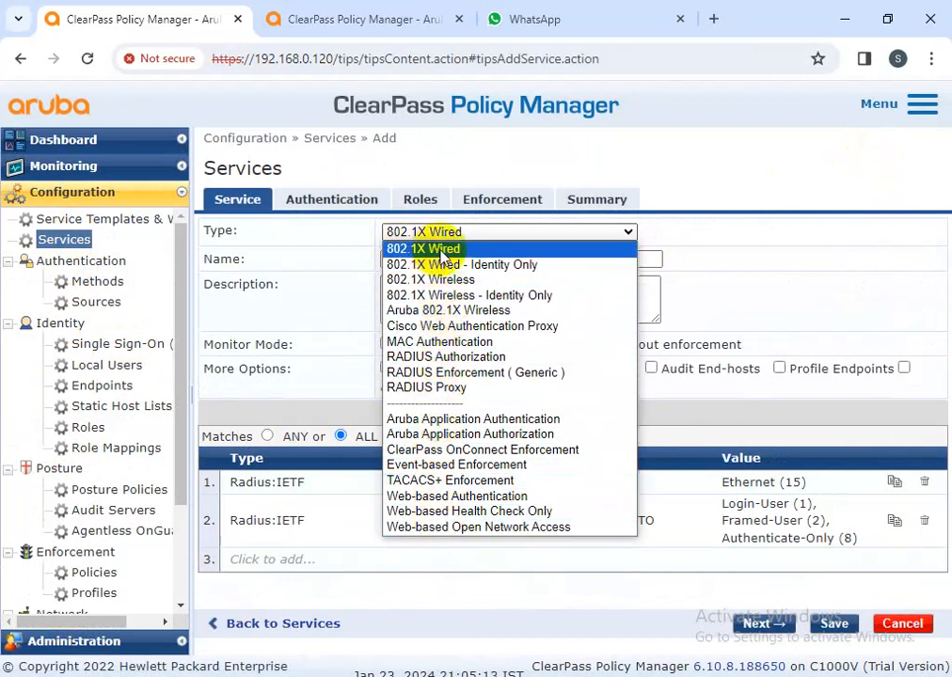
click(440, 250)
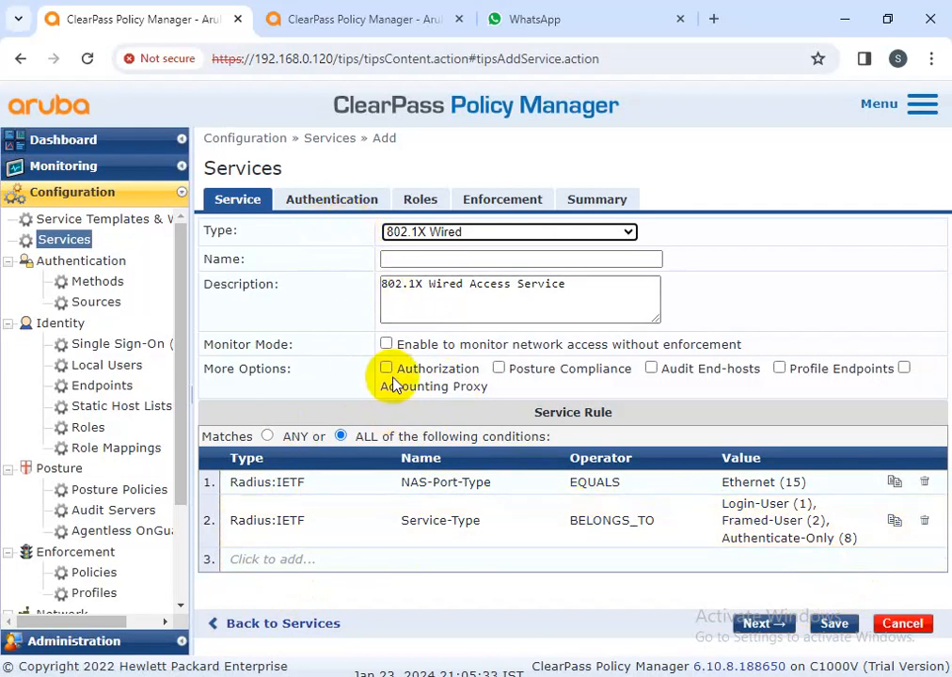
- Name the new service "802.1x dot1x service for endpoints"
click(406, 263)
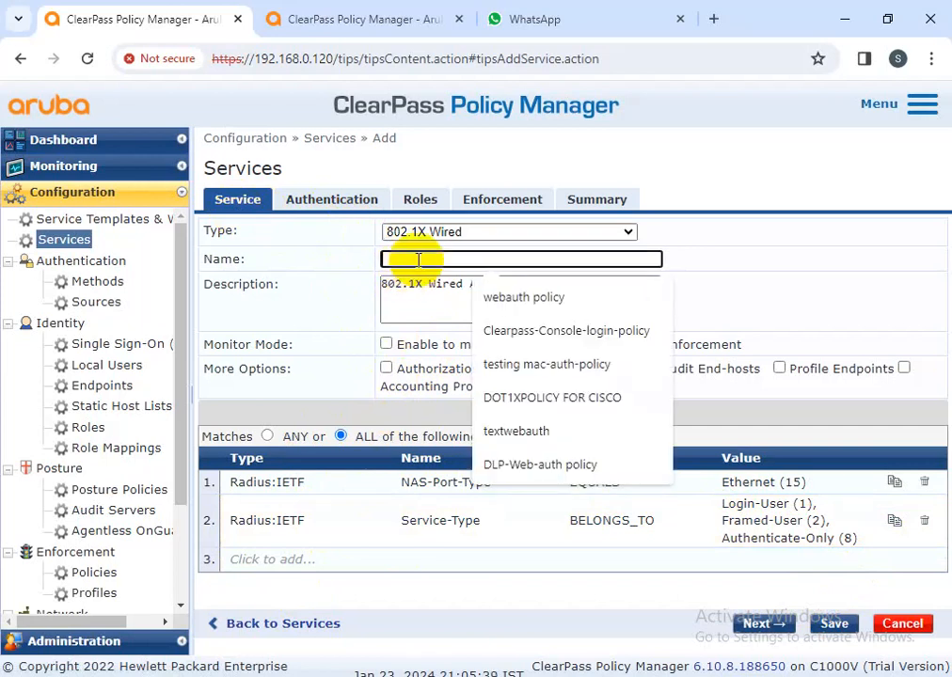
text(DOT)
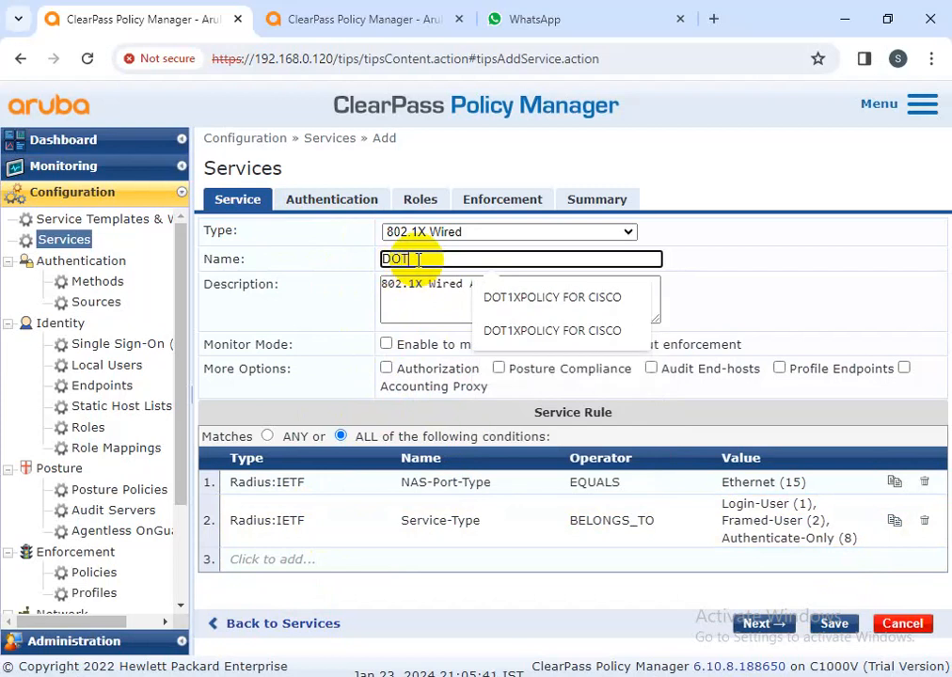
text(-802)
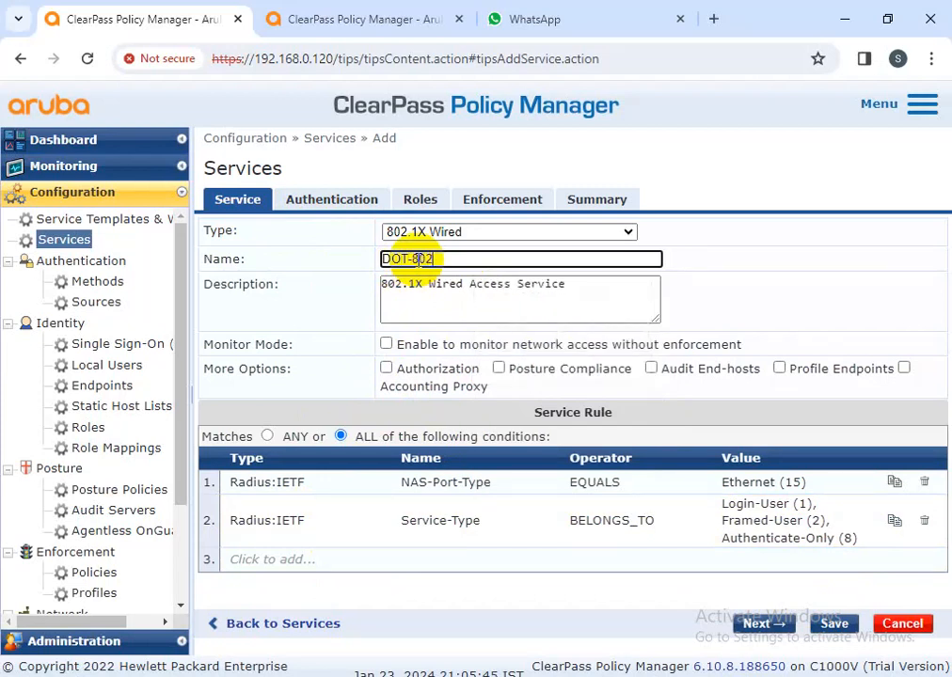
key(BackSpace)
key(BackSpace)
key(BackSpace)
key(BackSpace)
key(BackSpace)
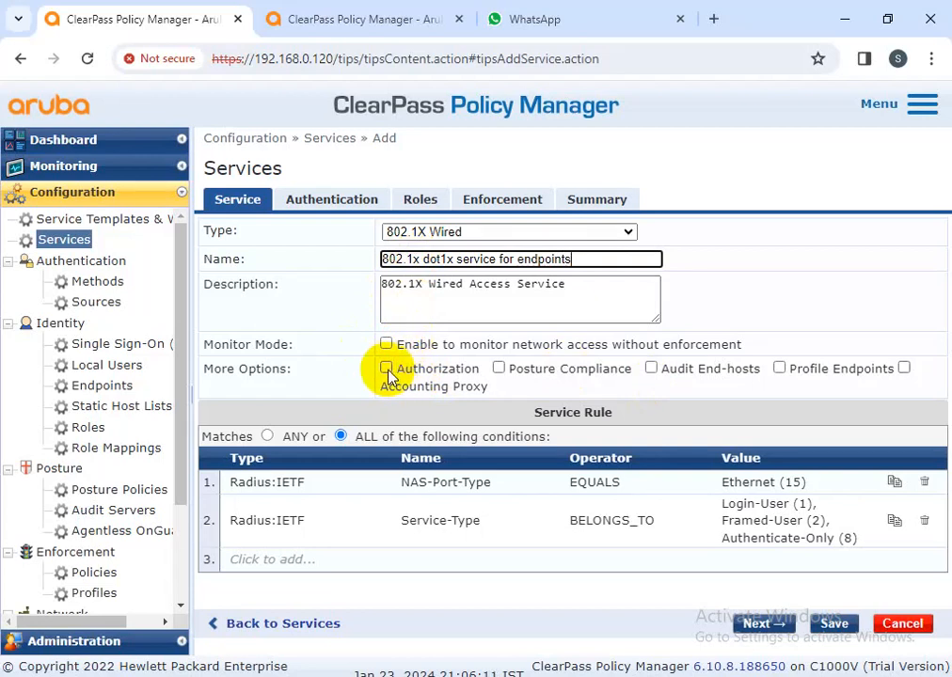
- Enable the Authorization, Posture Compliance and Profile Endpoints options for the service
click(386, 370)
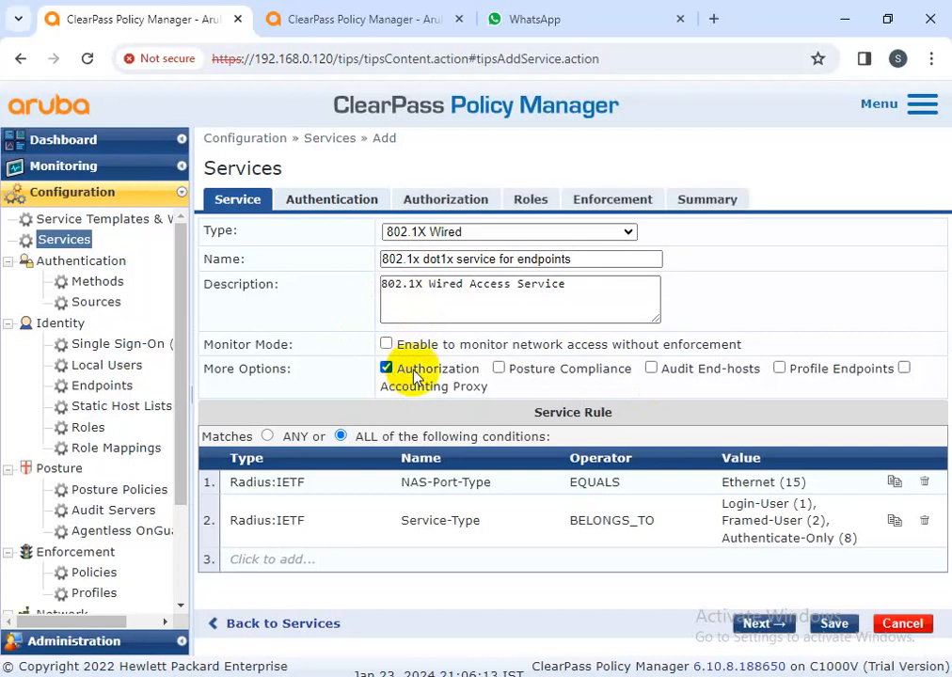
click(498, 368)
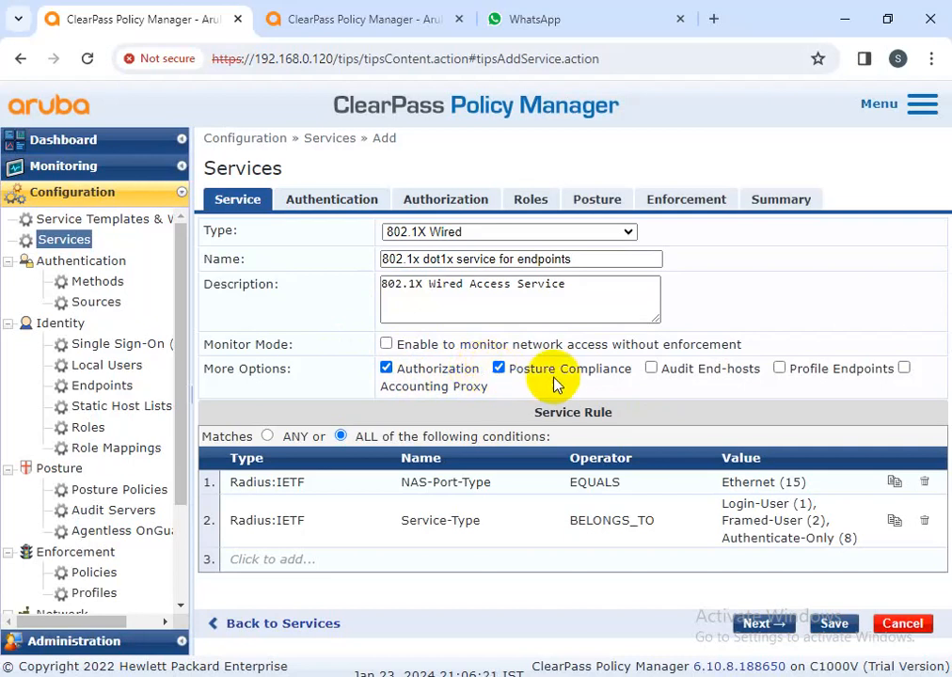
click(780, 372)
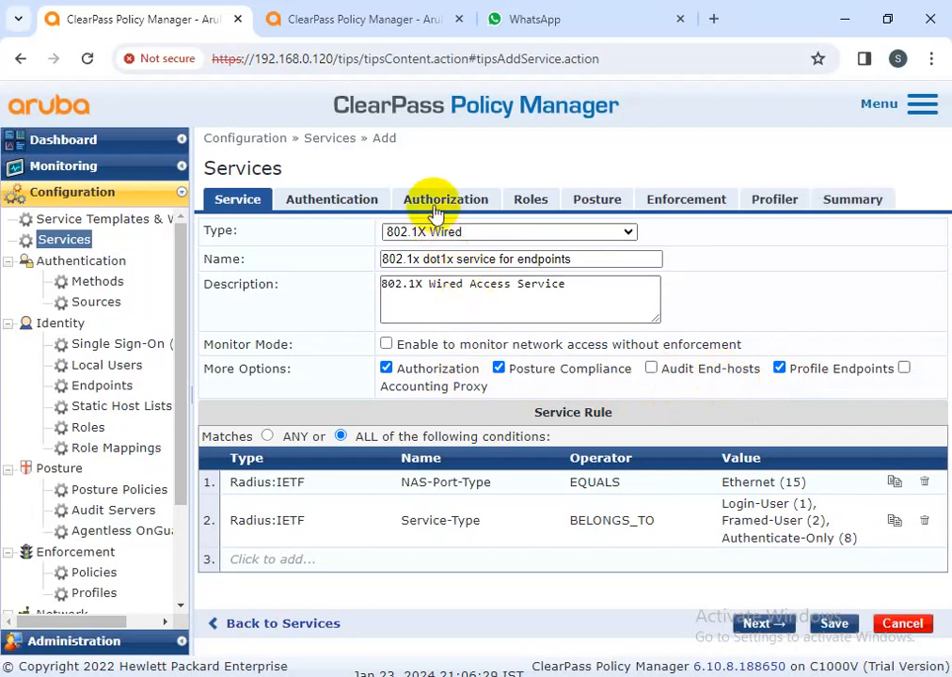
- Add CPPMADSERVER [Active Directory] as the service's authentication source
click(346, 202)
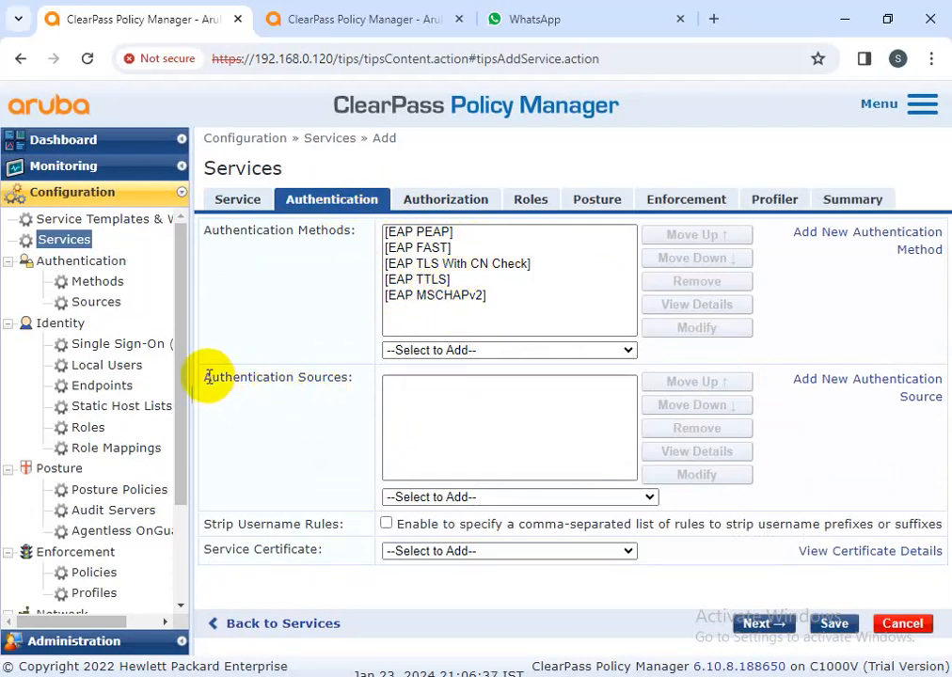
click(431, 498)
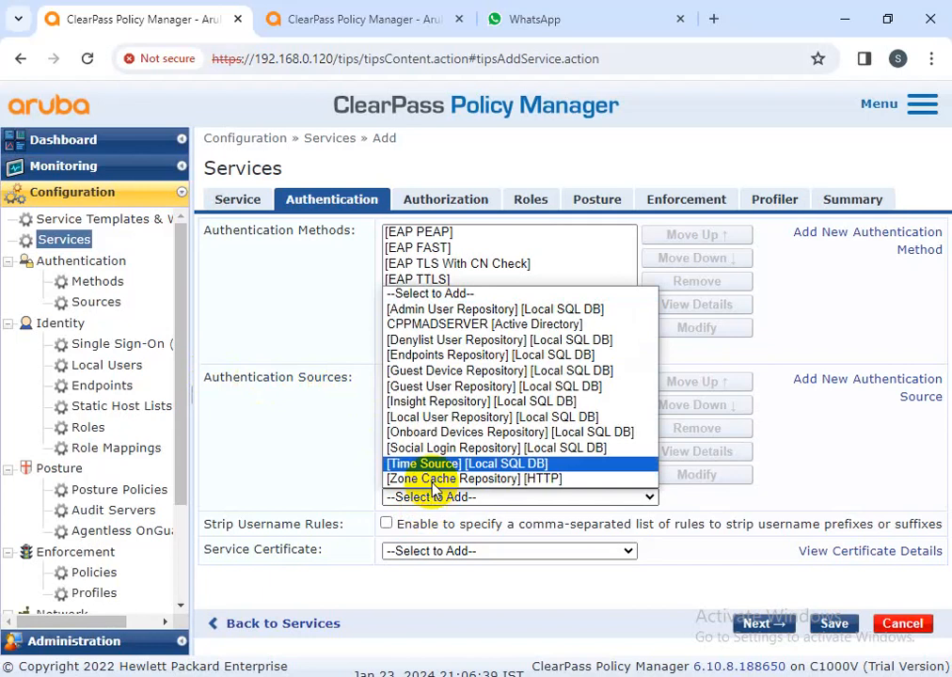
click(437, 324)
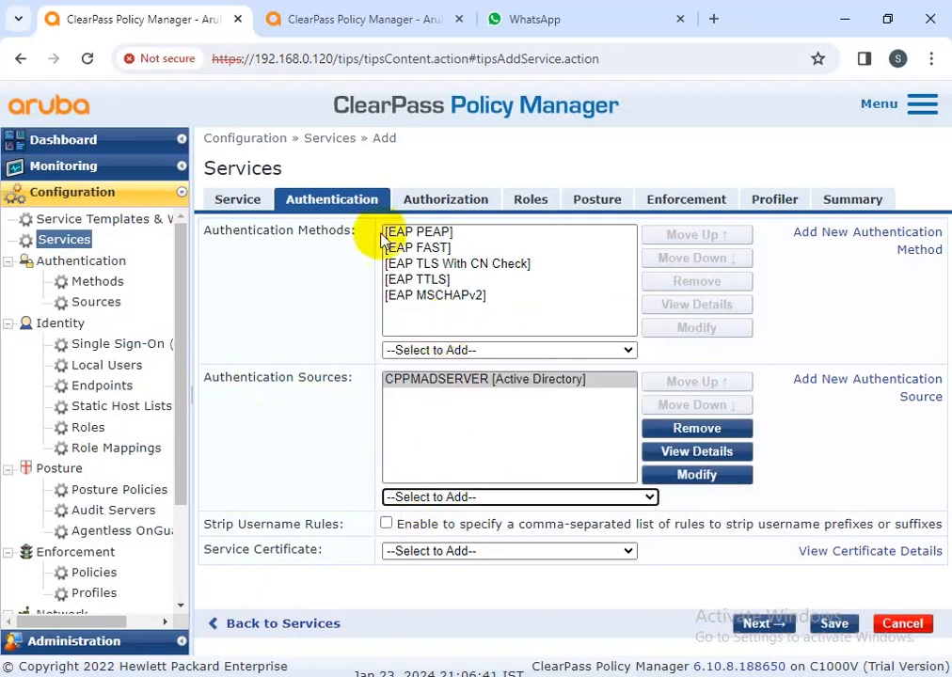
- Add CPPMADSERVER [Active Directory] as an additional authorization source for role-mapping attributes
click(433, 198)
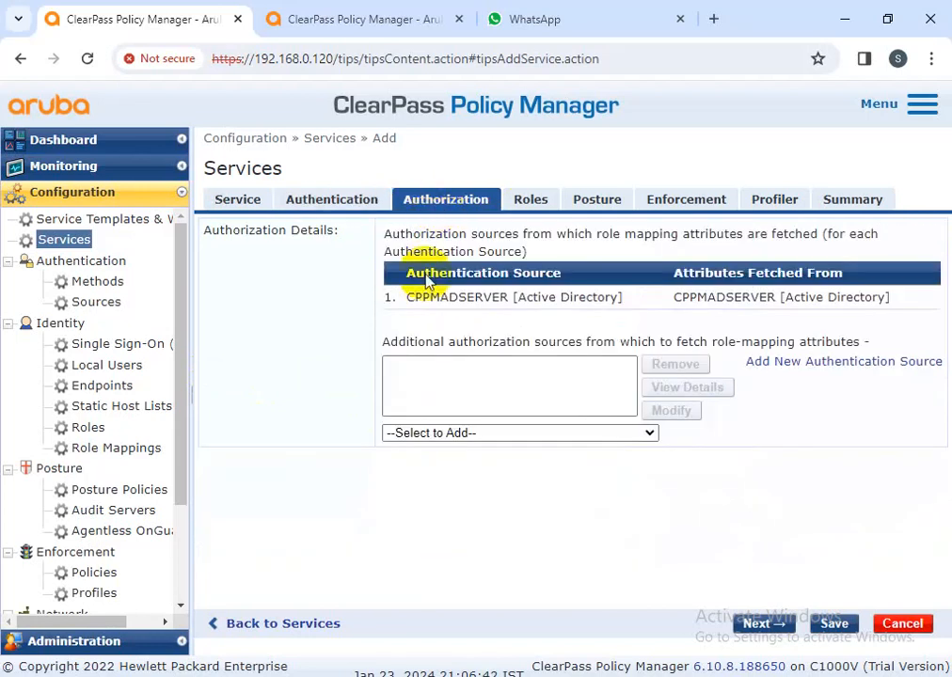
click(484, 432)
click(470, 481)
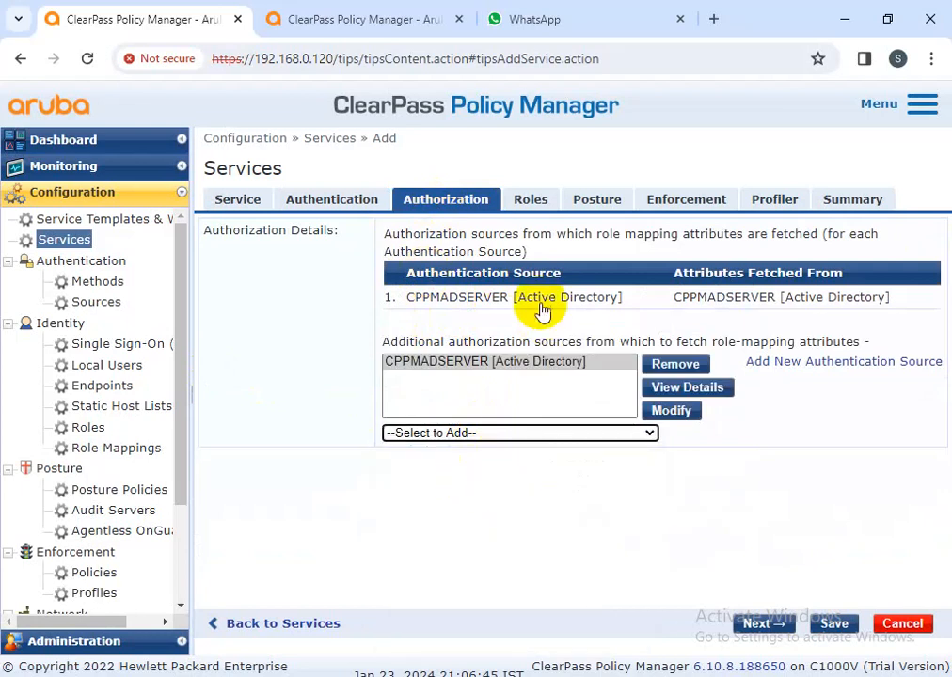
- Assign the role mapping policy USER_ID_MAPPING-UI to the service
click(530, 195)
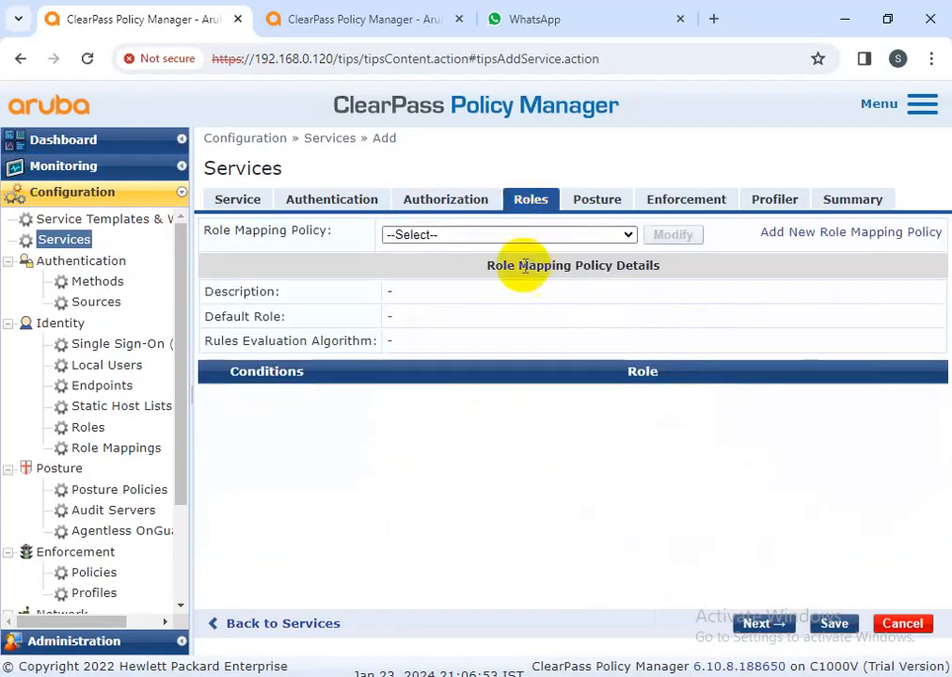
click(484, 236)
click(456, 268)
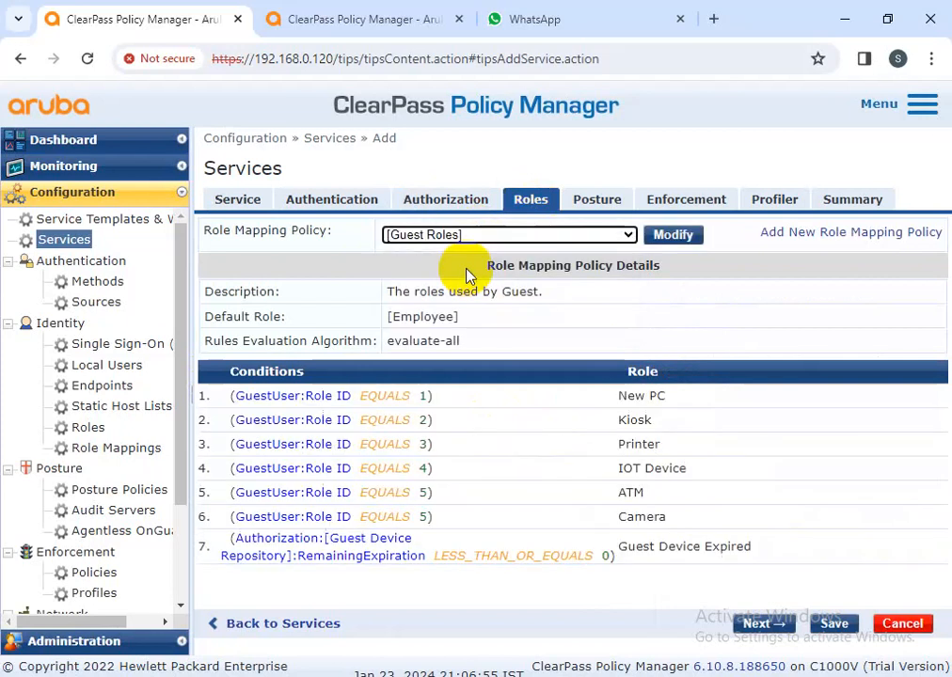
click(527, 235)
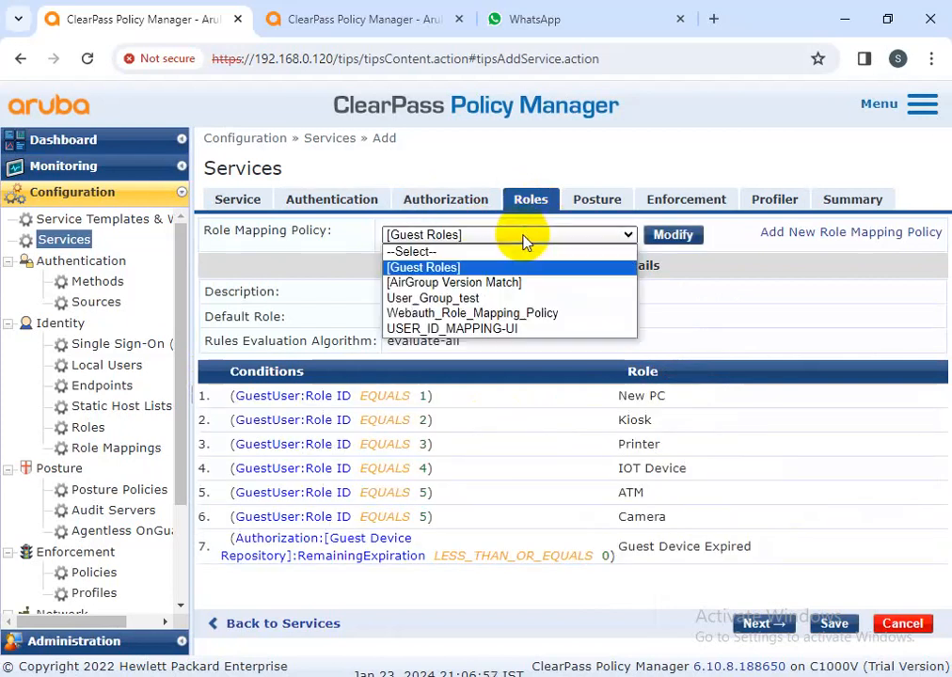
click(508, 328)
- Review the conditions and roles of the selected role mapping policy
scroll(538, 358, down, 5)
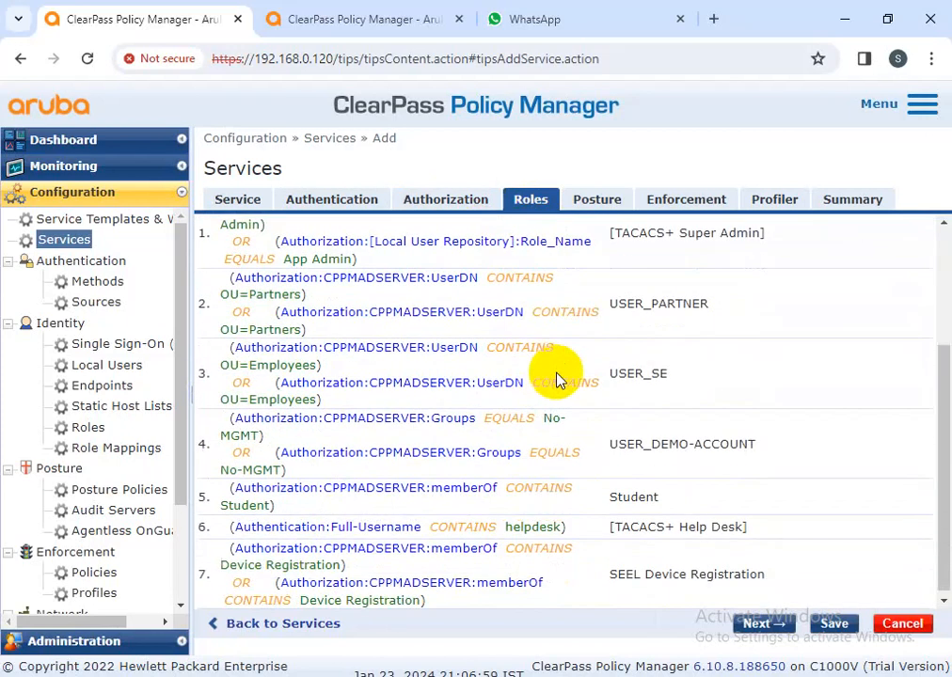
scroll(611, 435, up, 3)
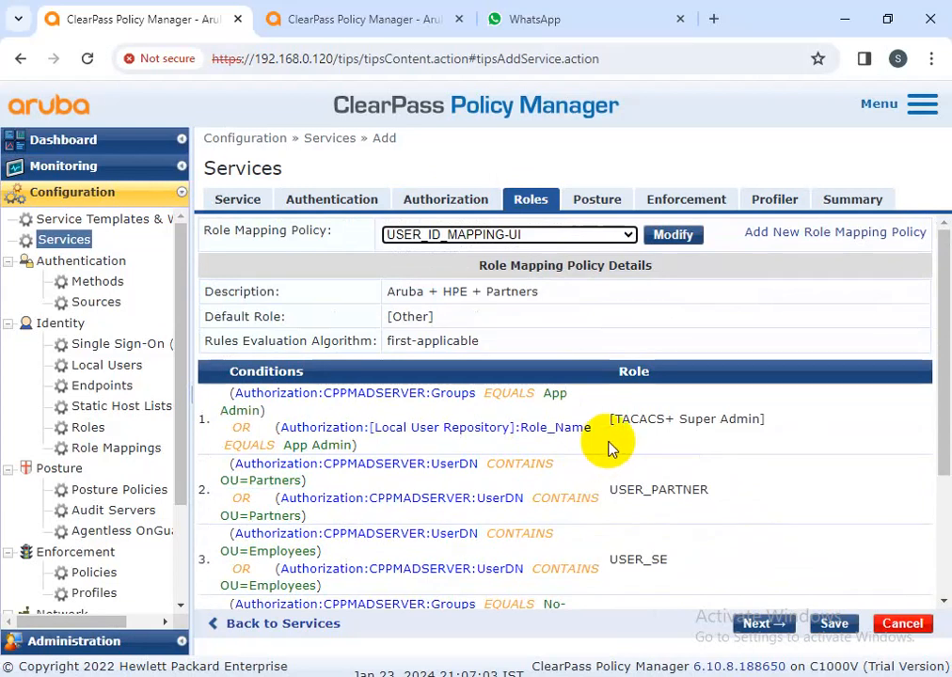
scroll(616, 442, down, 3)
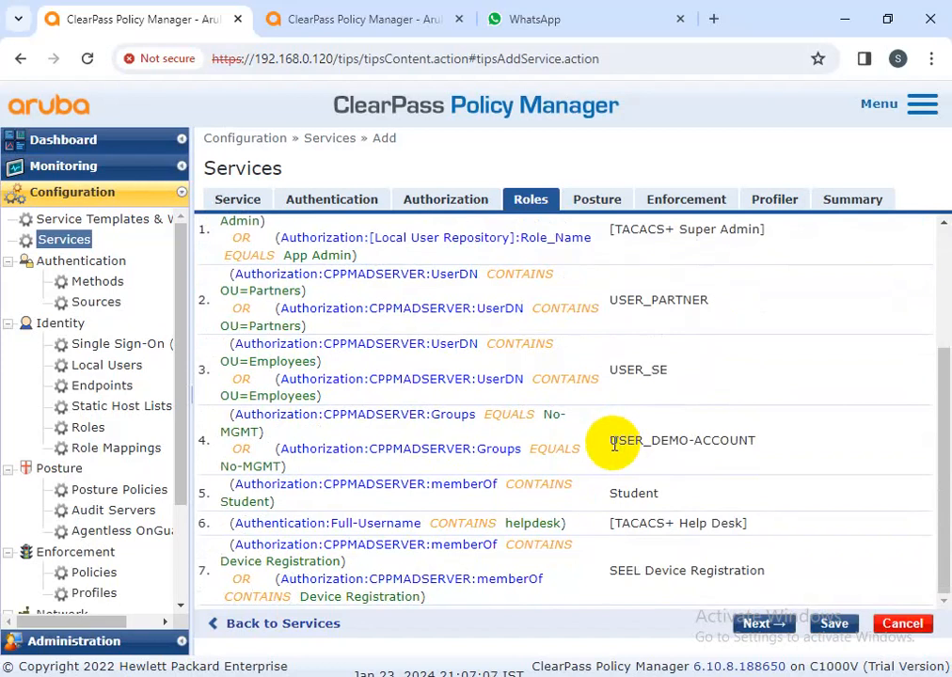
scroll(613, 444, up, 3)
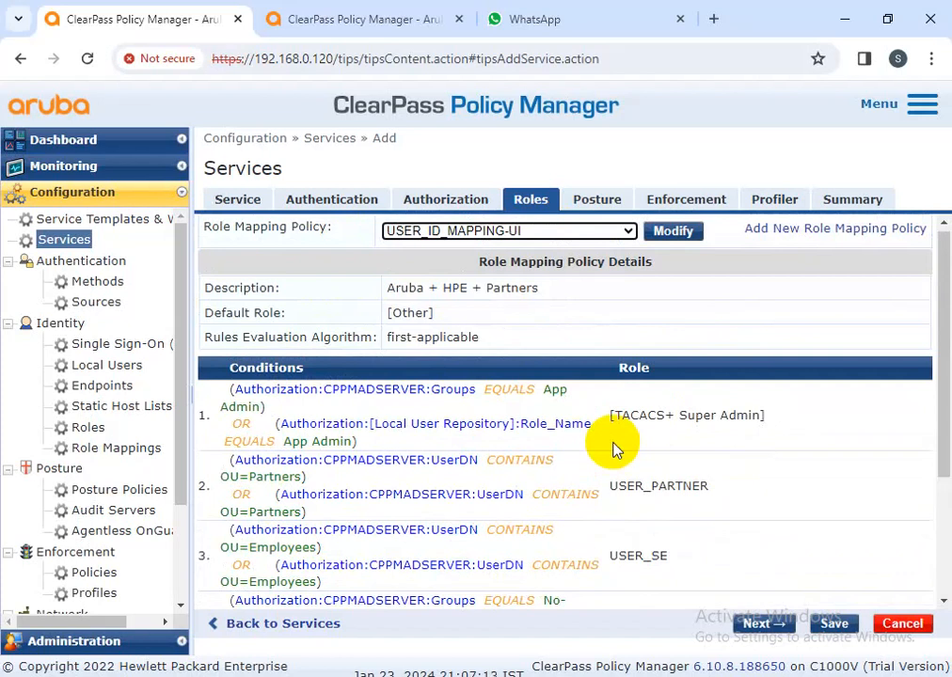
scroll(613, 449, down, 3)
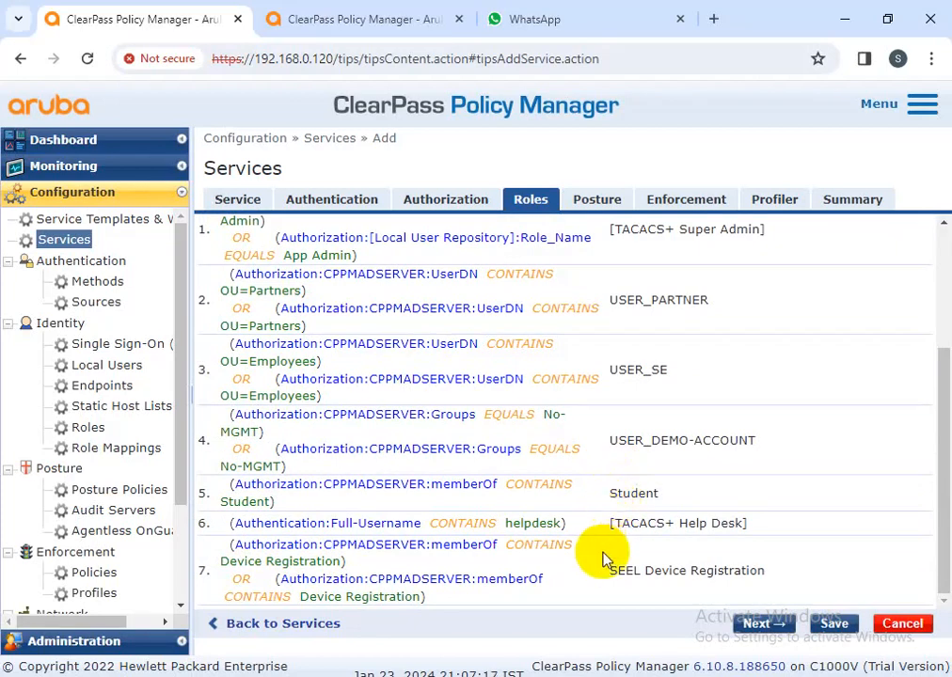
scroll(604, 556, up, 1)
scroll(605, 556, up, 1)
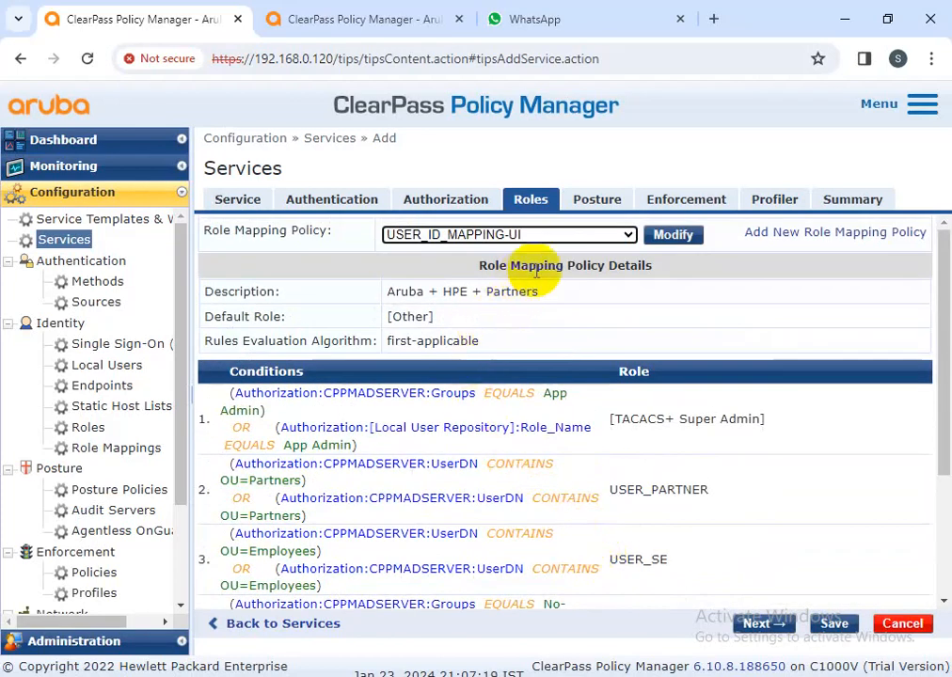
- Check the service's selectable posture policies and start creating a new posture policy from there
click(590, 198)
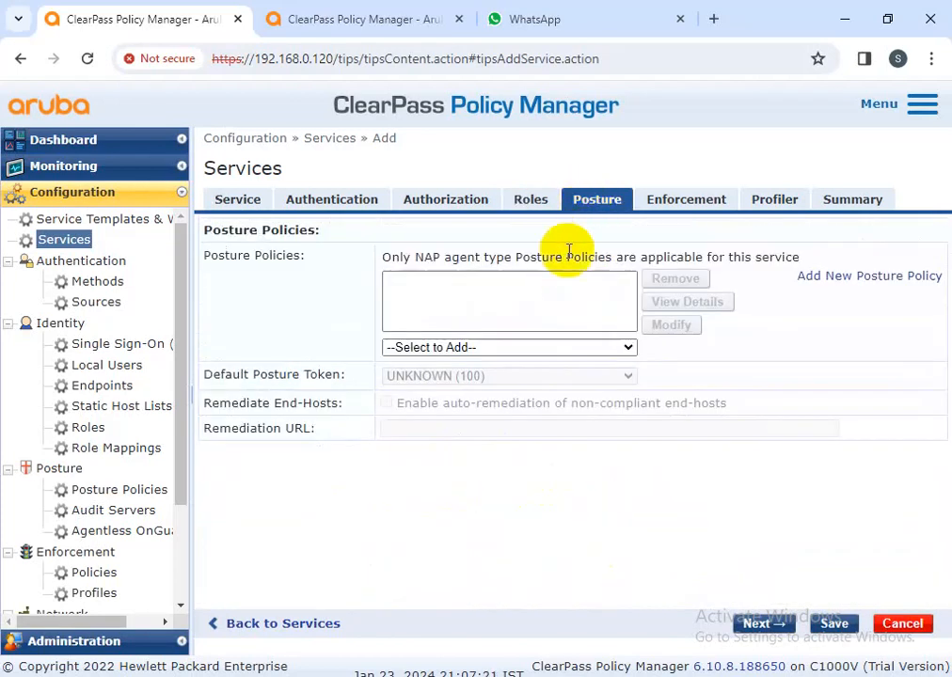
click(503, 347)
click(496, 347)
click(496, 347)
click(495, 347)
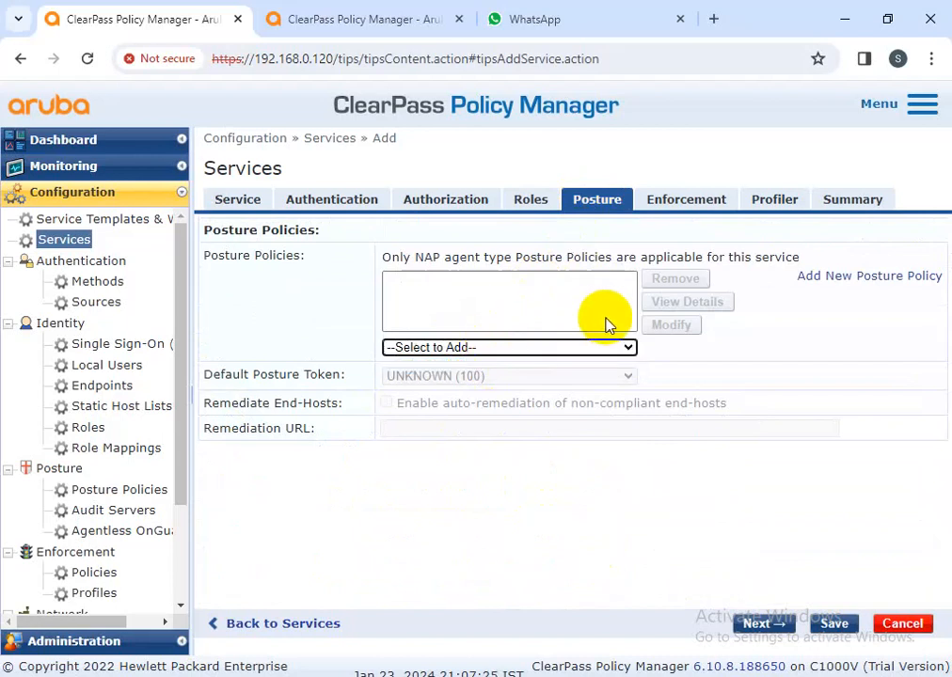
click(844, 279)
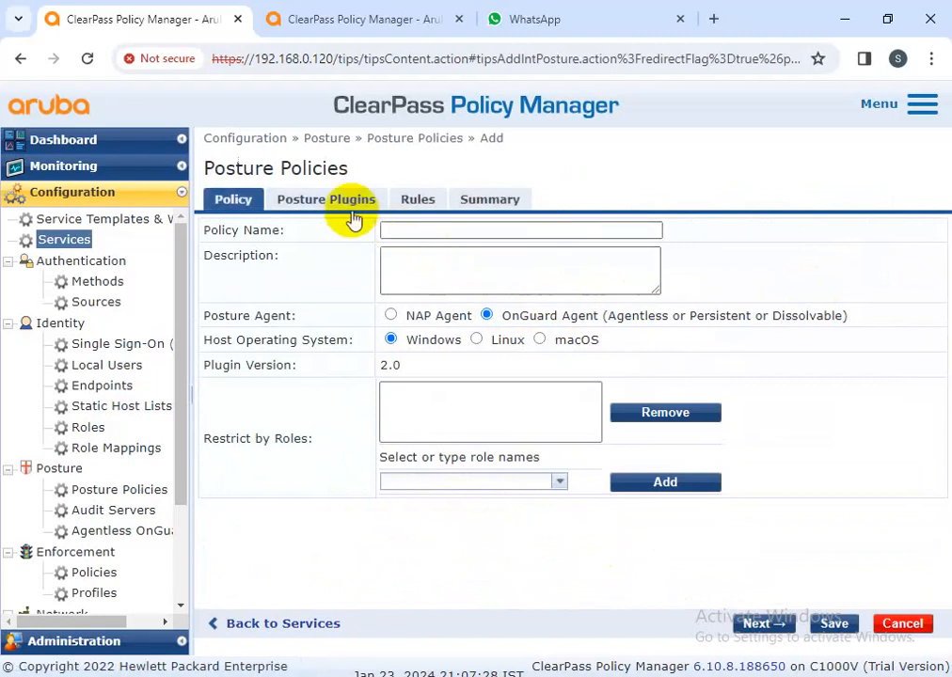
- Select the ClearPass Windows Universal System Health Validator plugin and save its configuration with checks enabled for Windows 10
click(340, 202)
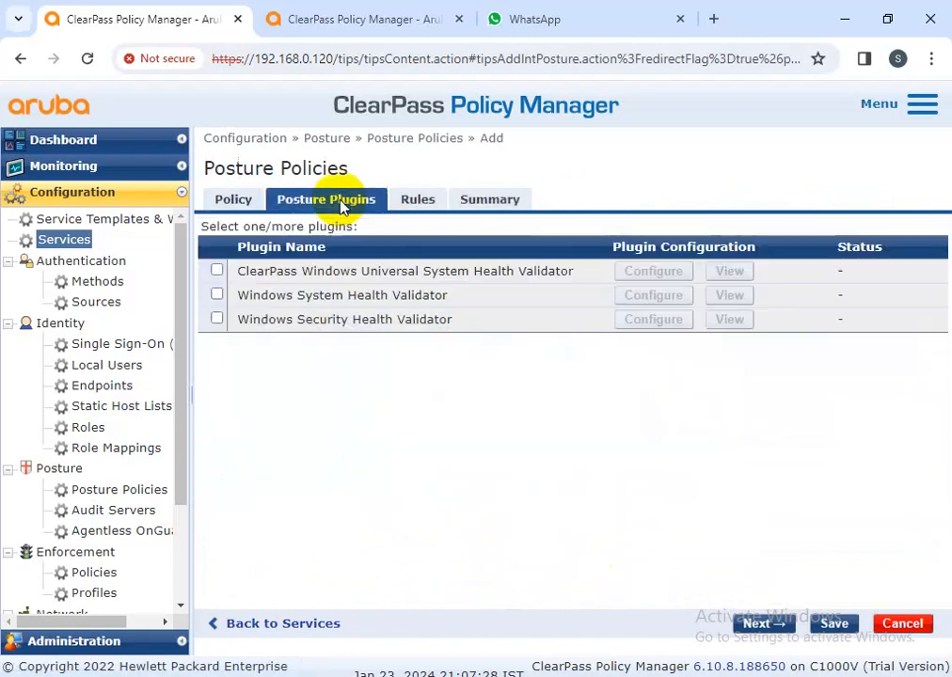
click(218, 271)
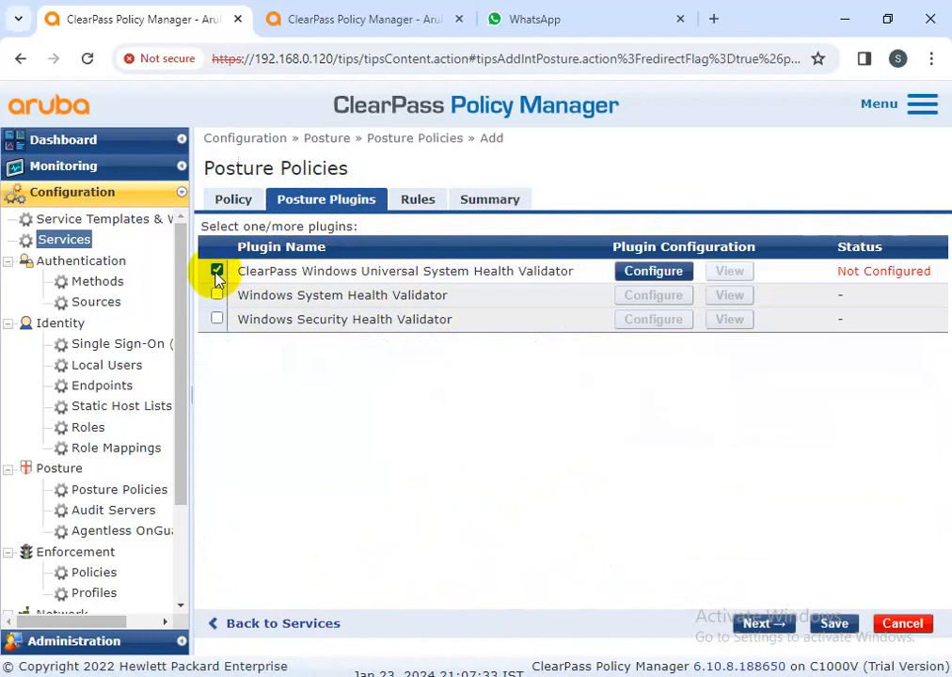
click(691, 275)
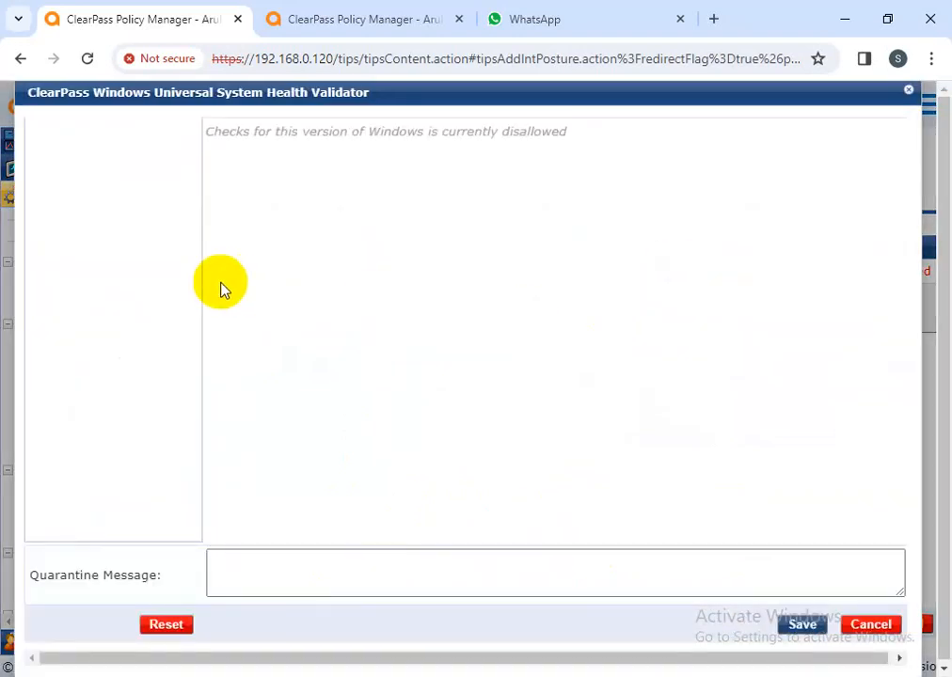
click(101, 473)
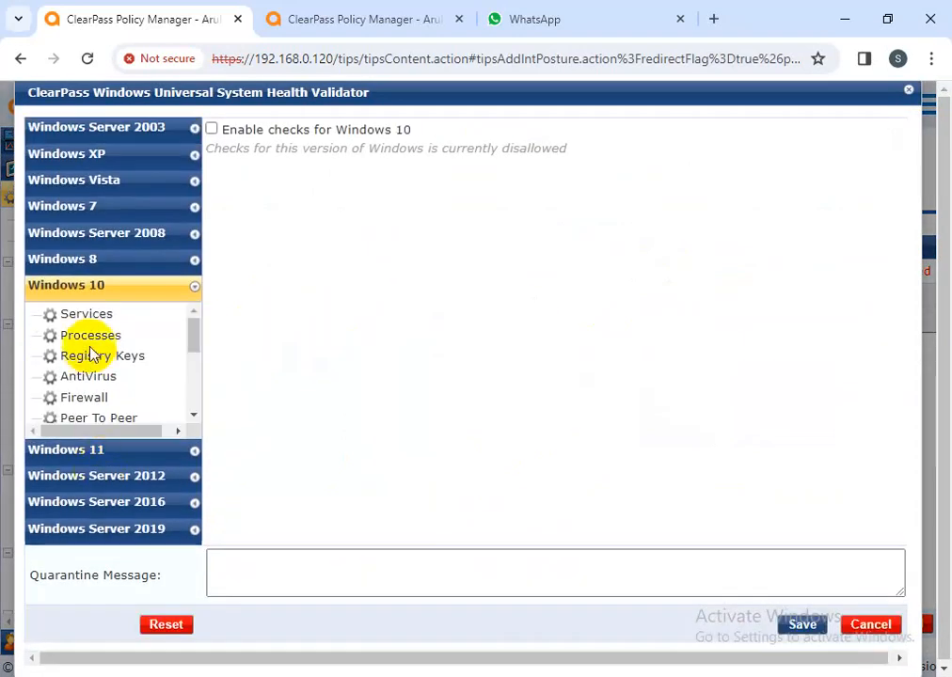
click(212, 129)
click(794, 627)
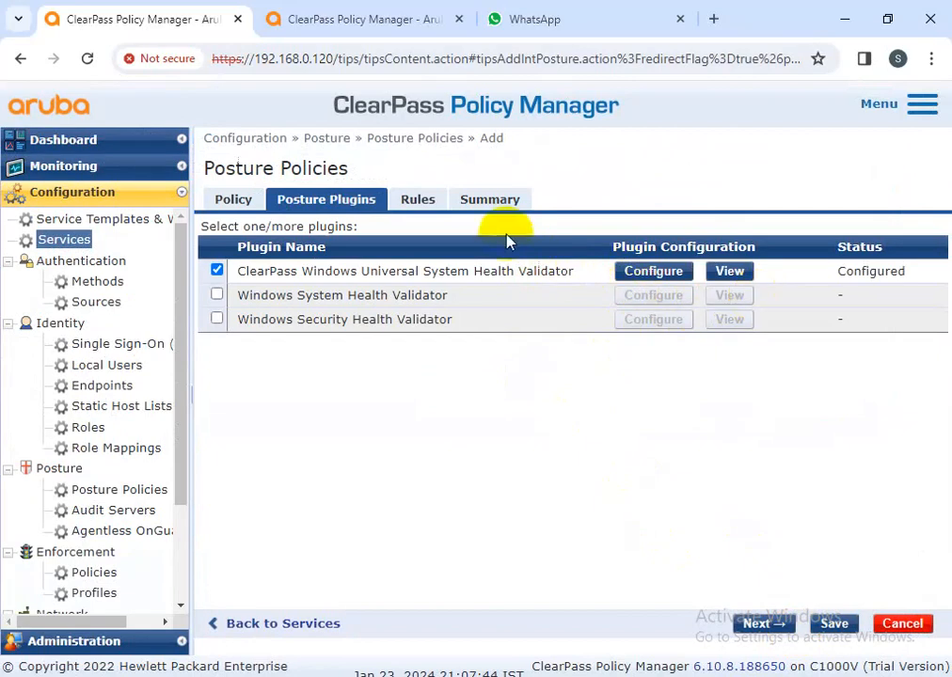
- Add a posture rule that assigns HEALTHY when the ClearPass Windows Universal System Health Validator passes all SHV checks
click(418, 199)
click(402, 288)
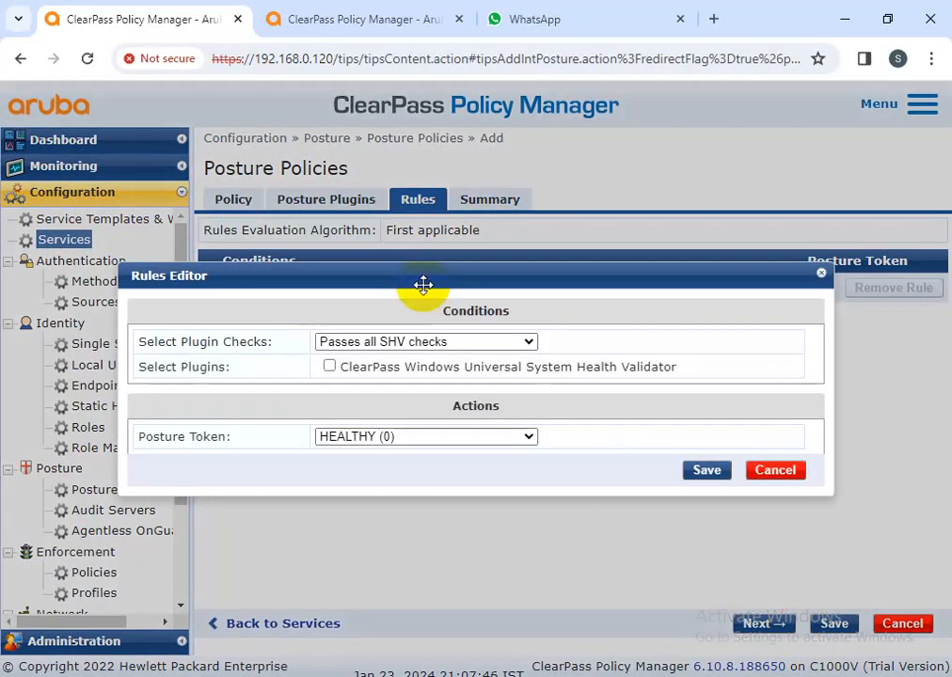
click(707, 470)
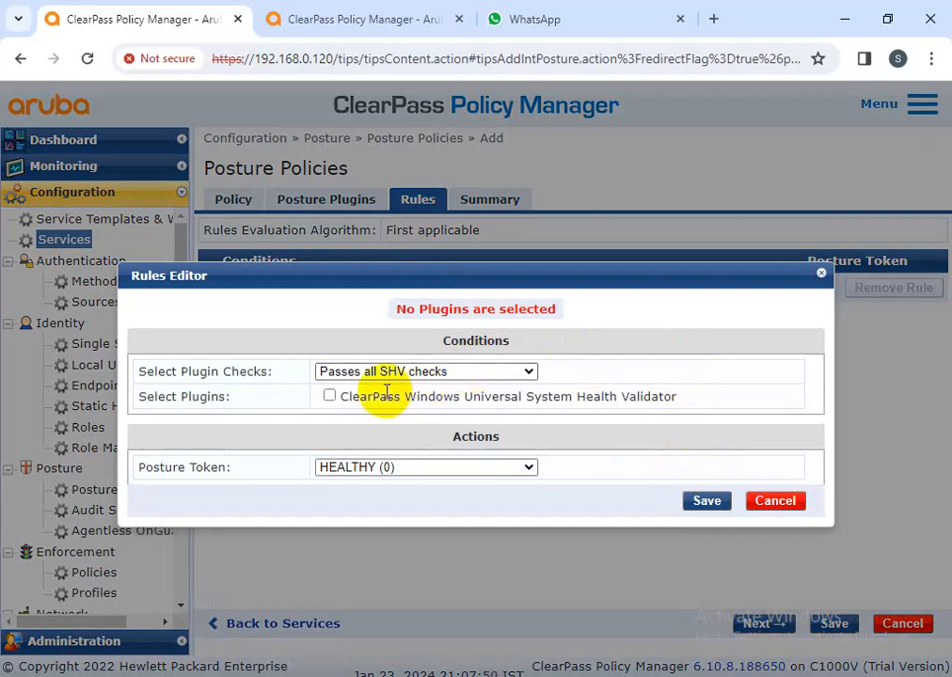
click(329, 396)
click(707, 501)
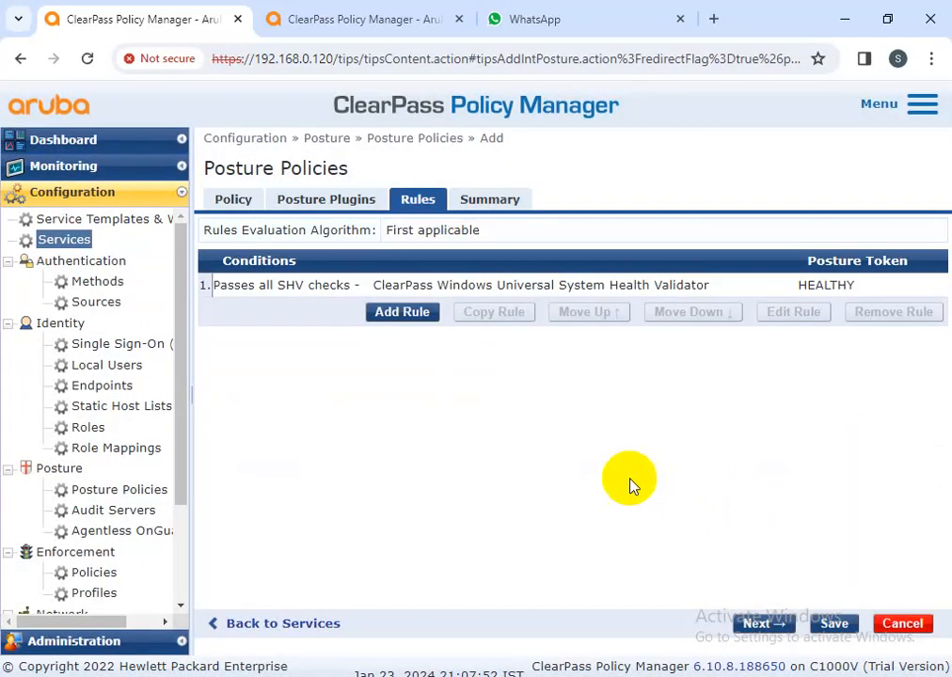
- Add a second posture rule that assigns QUARANTINE when the ClearPass Windows Universal System Health Validator fails one or more SHV checks
click(428, 316)
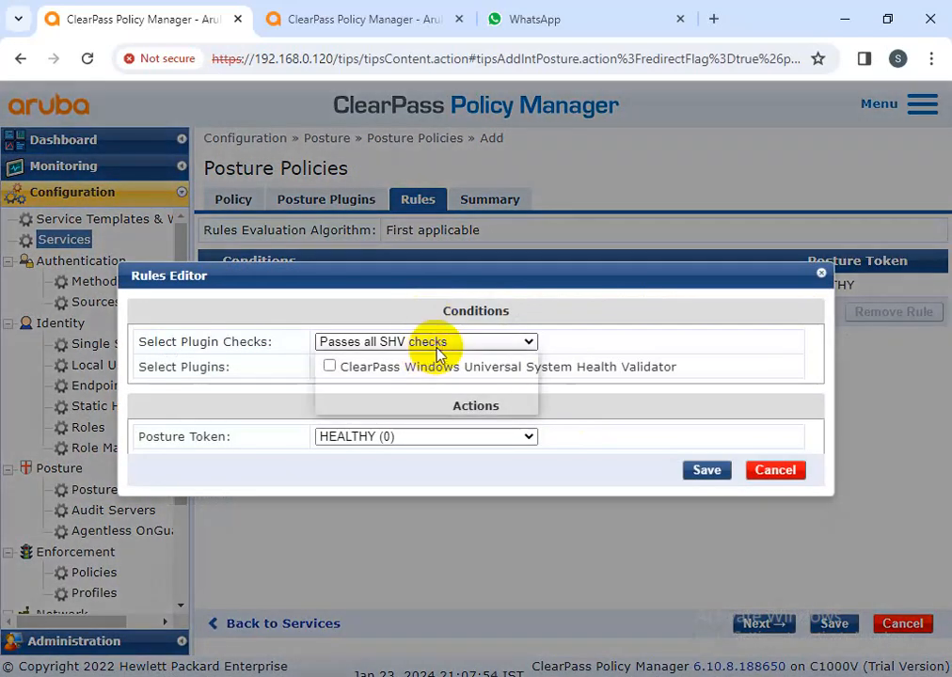
click(435, 342)
click(427, 405)
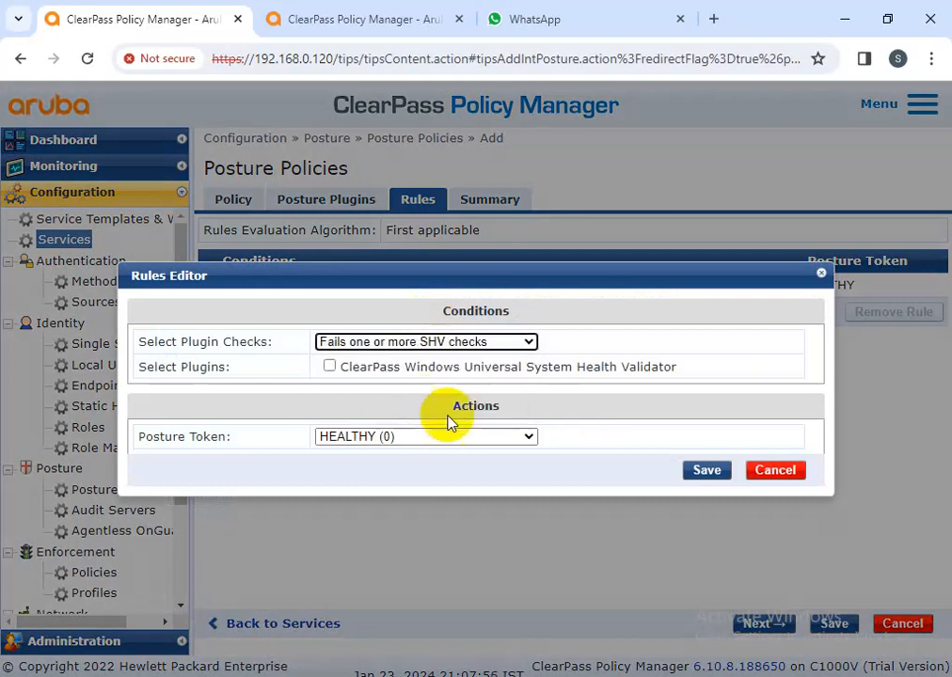
click(506, 438)
click(425, 508)
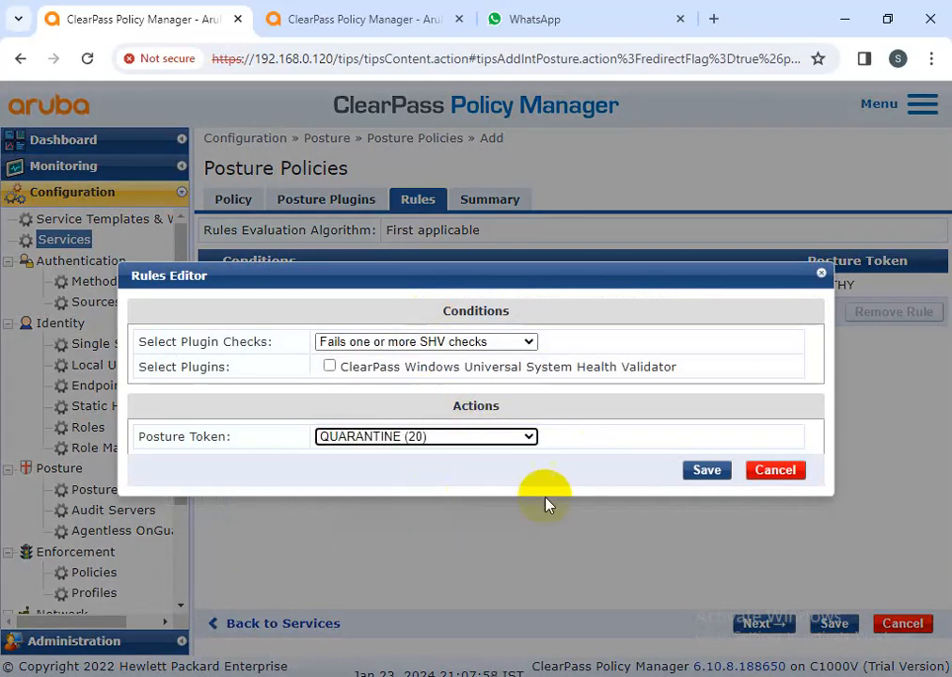
click(330, 366)
click(700, 472)
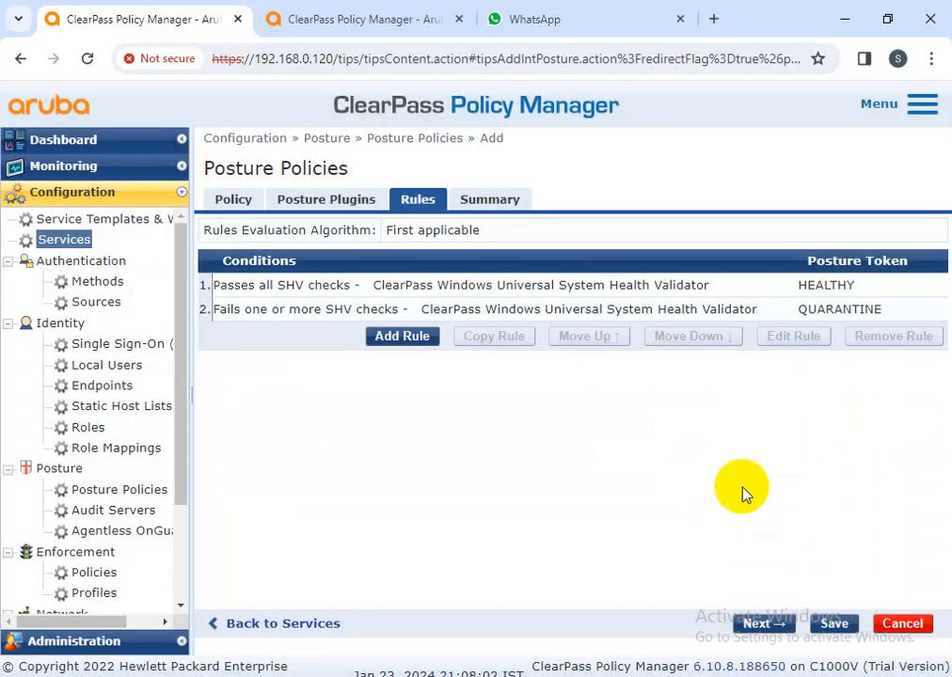
- Name the posture policy new-posture_UKA and save it
click(836, 623)
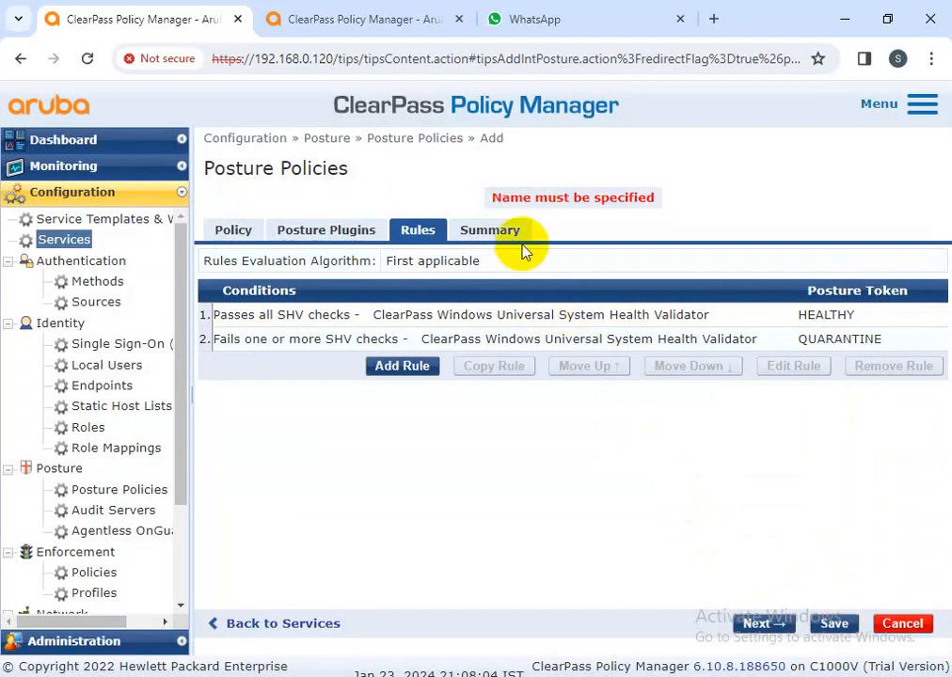
click(350, 233)
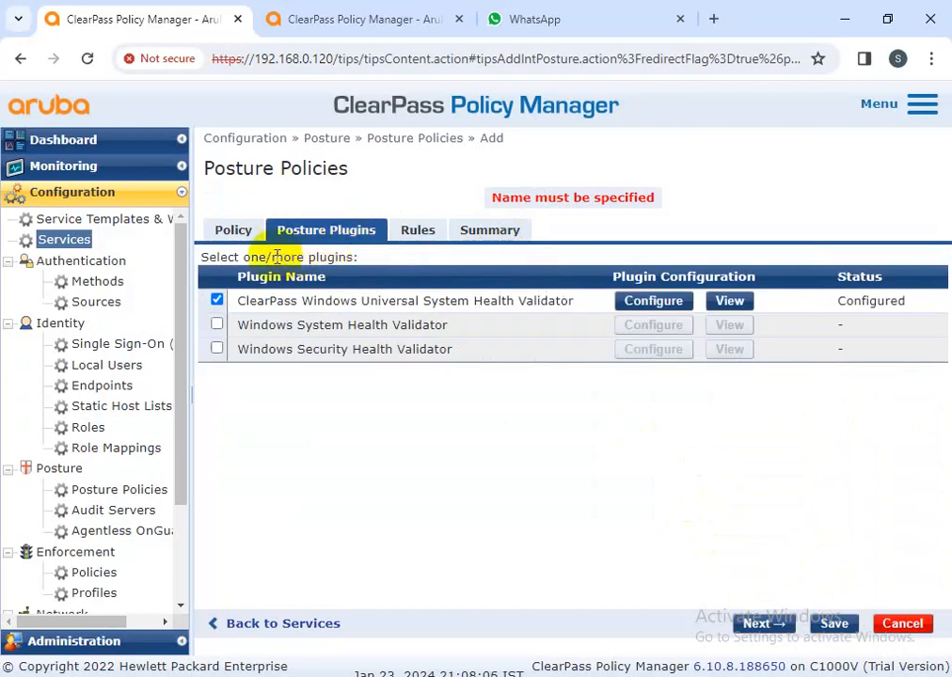
click(237, 229)
click(405, 260)
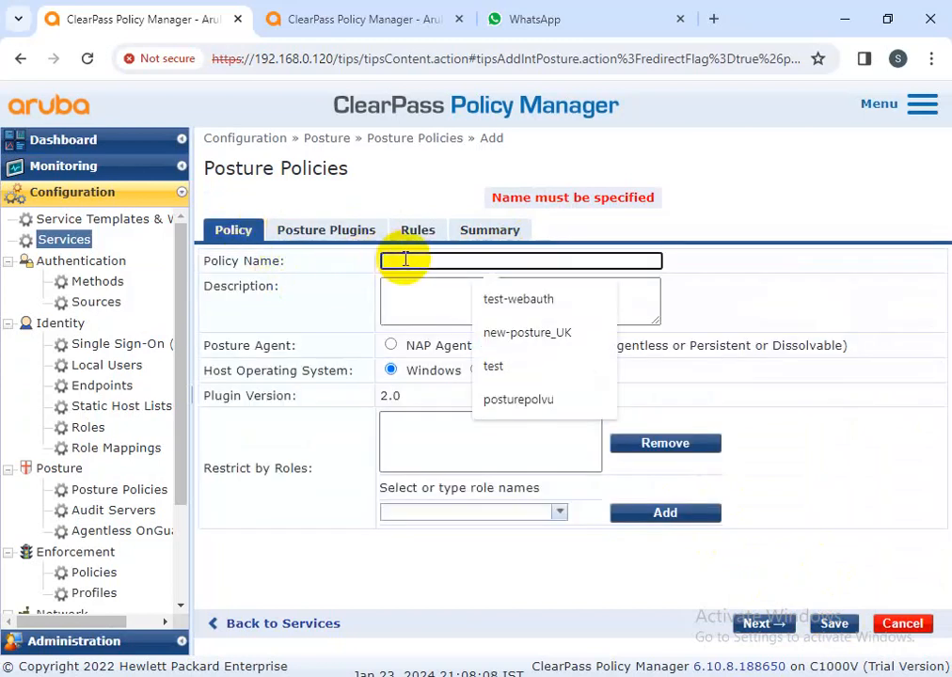
click(498, 335)
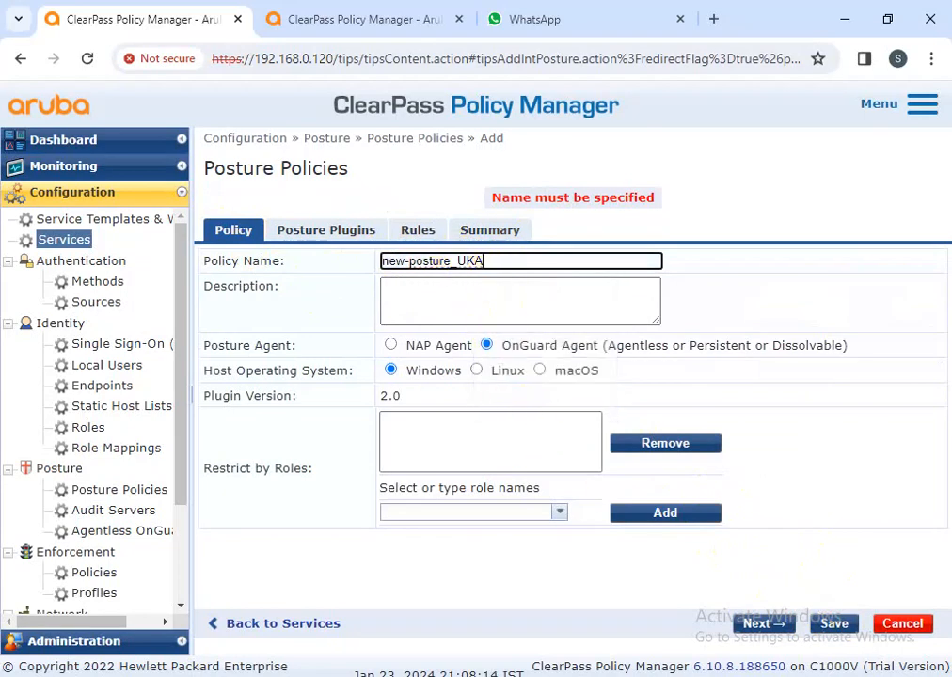
click(833, 624)
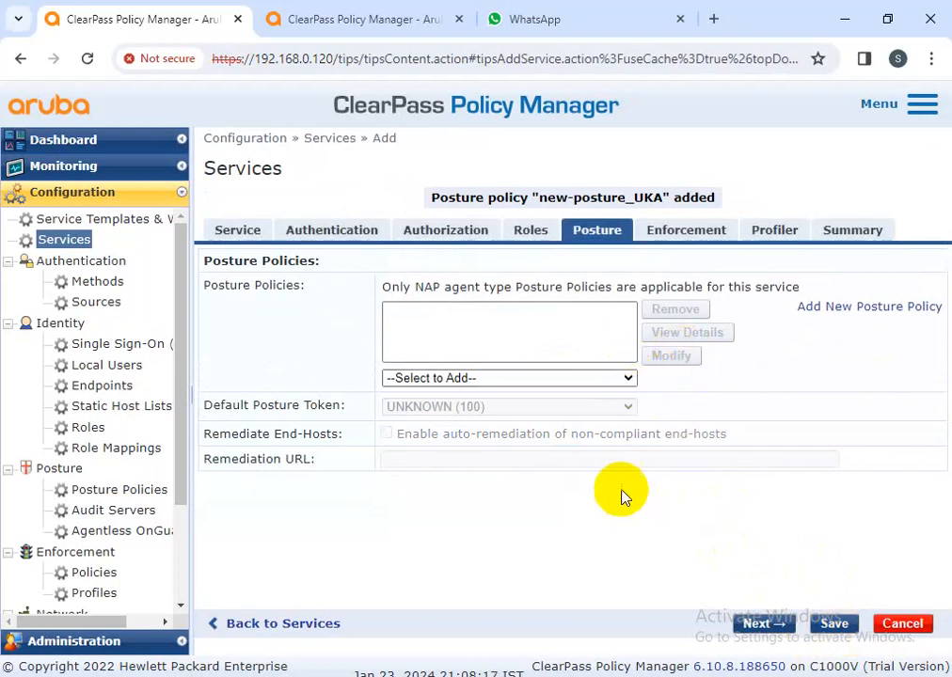
- Check the service's selectable posture policies, then set the profiler's endpoint classification to Any Category / OS Family / Name and try to save
click(632, 378)
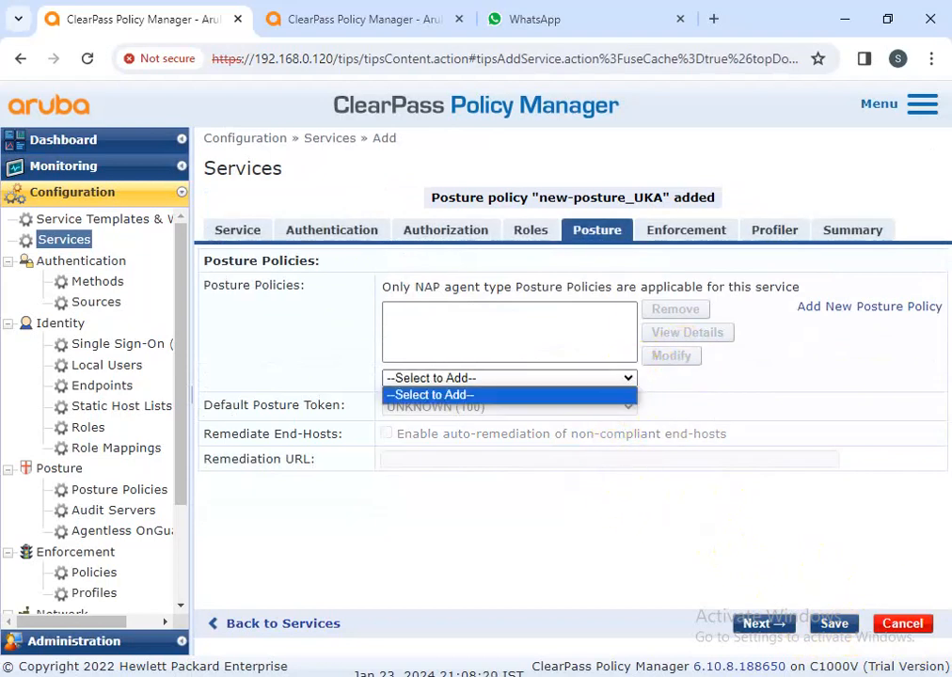
click(703, 242)
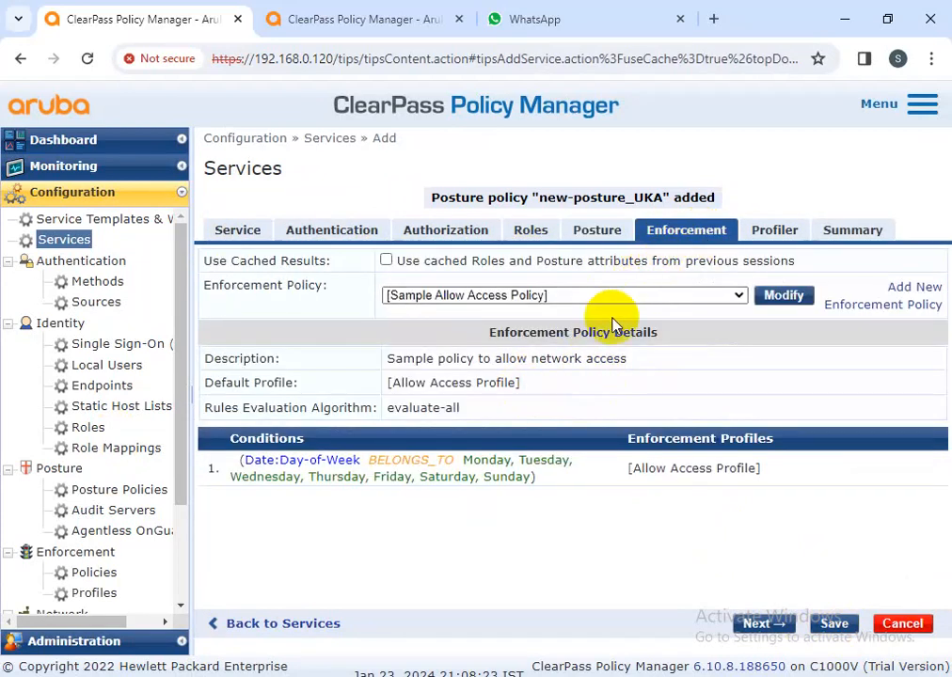
click(771, 235)
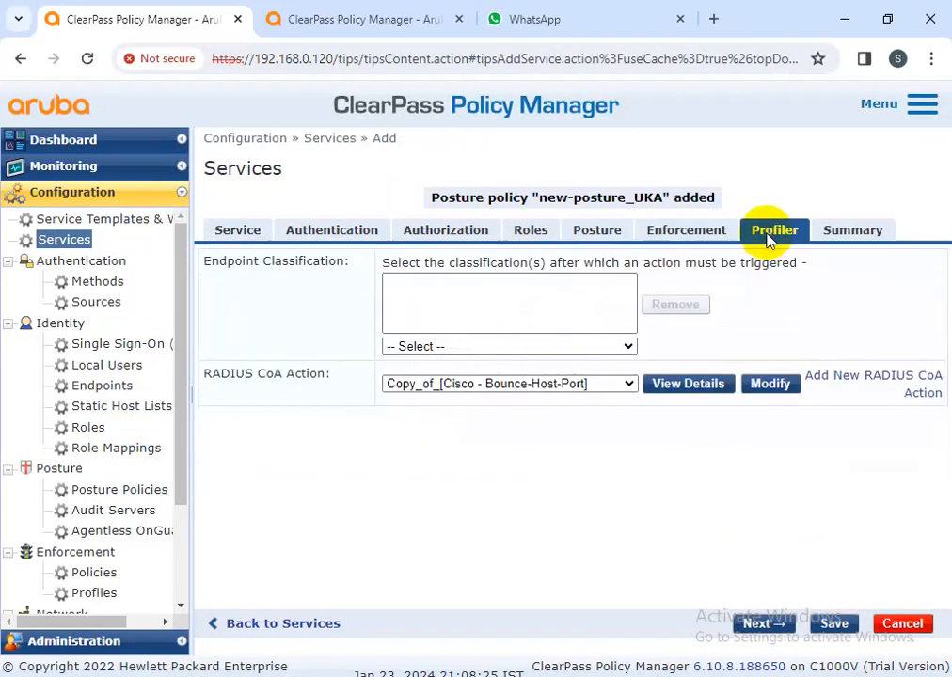
click(527, 347)
click(495, 380)
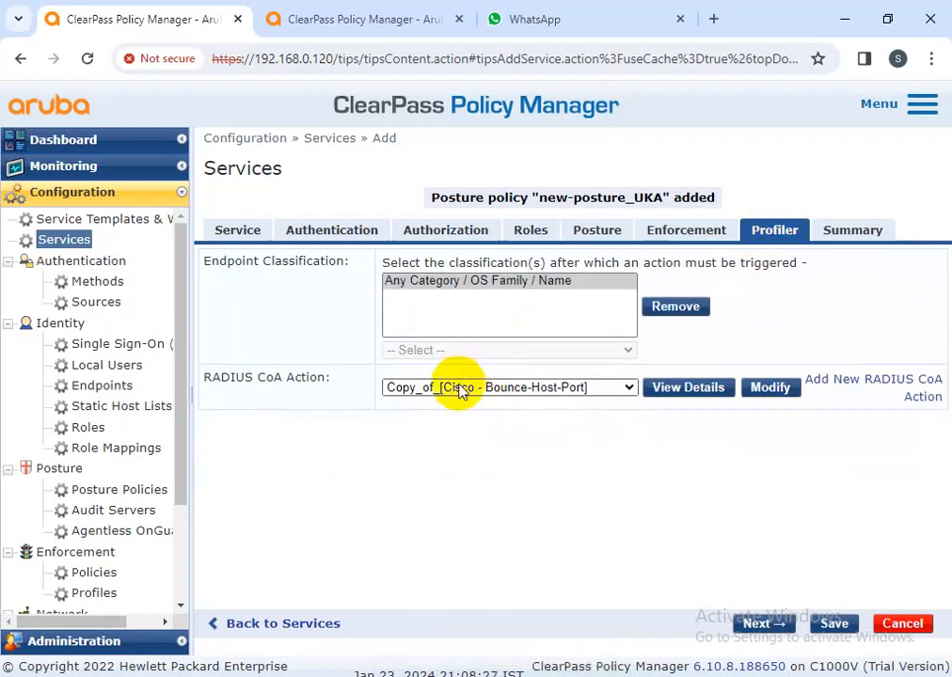
click(833, 624)
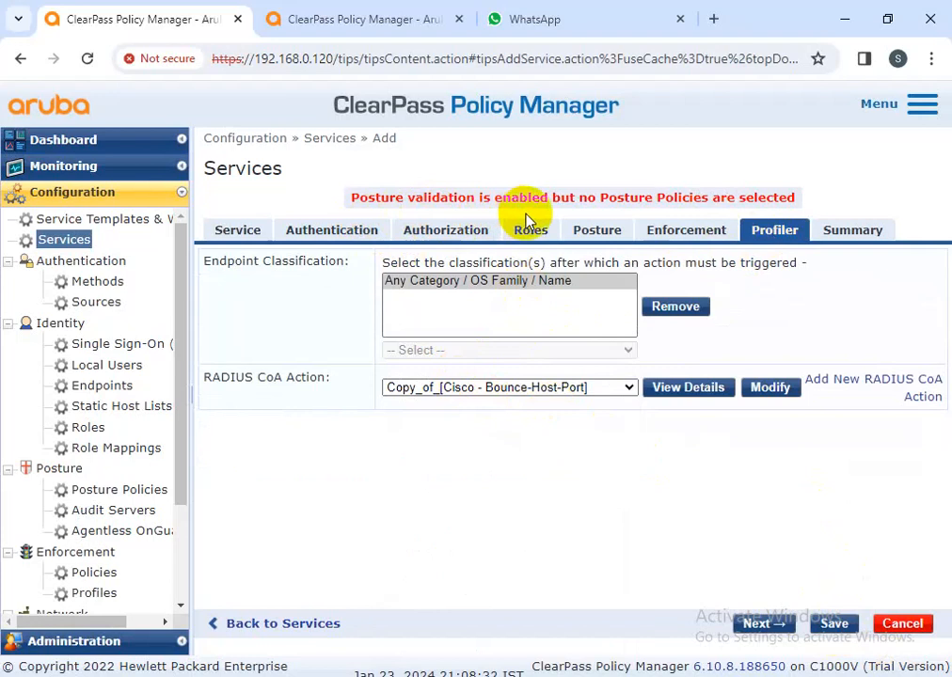
- Recheck the selectable posture policies, disable Posture Compliance for the service and save the service
click(597, 233)
click(520, 378)
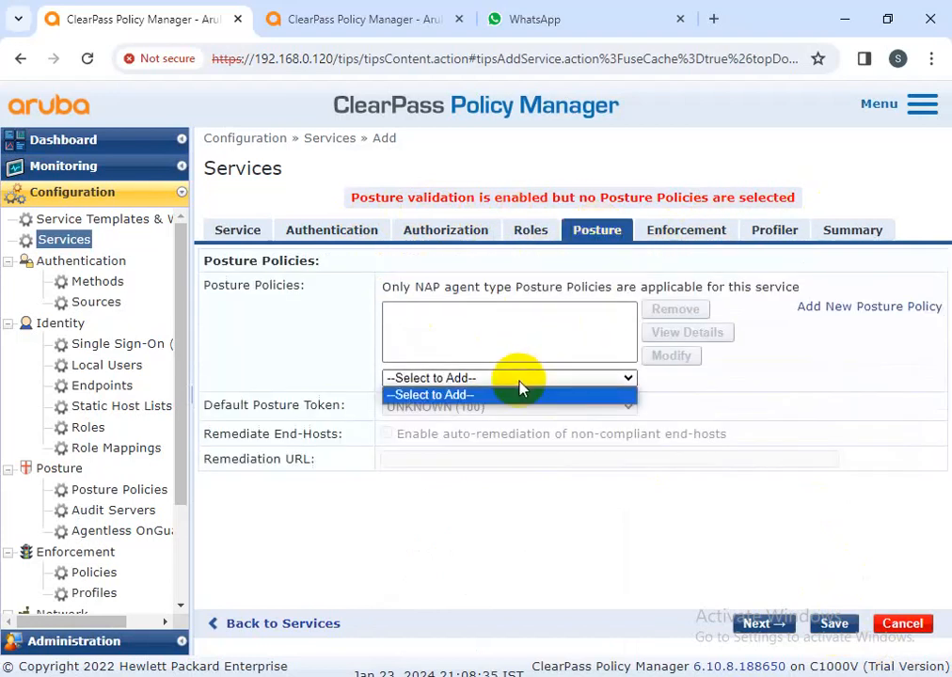
click(493, 493)
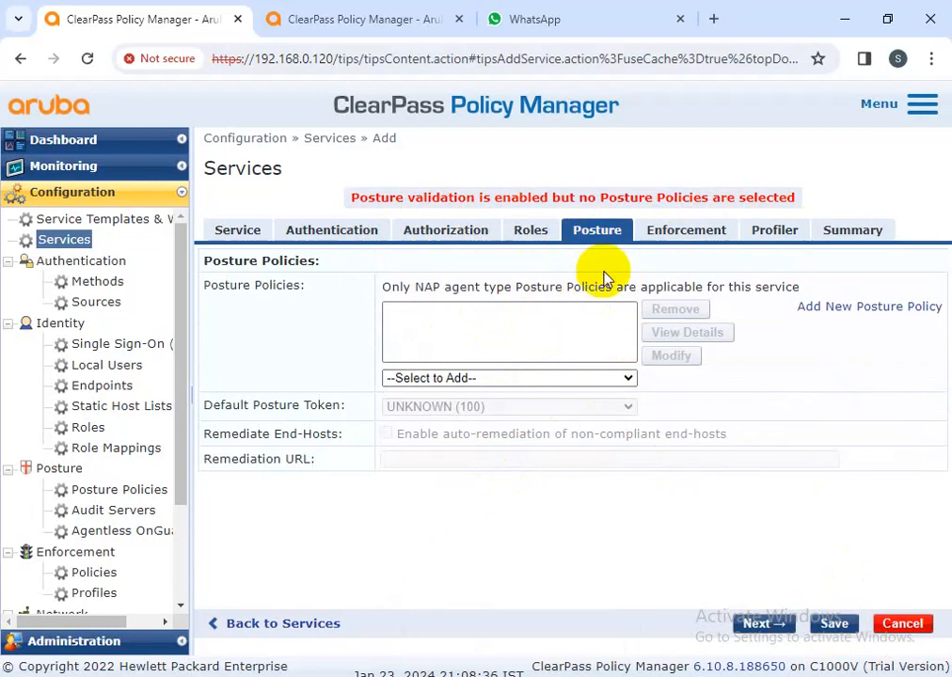
click(223, 231)
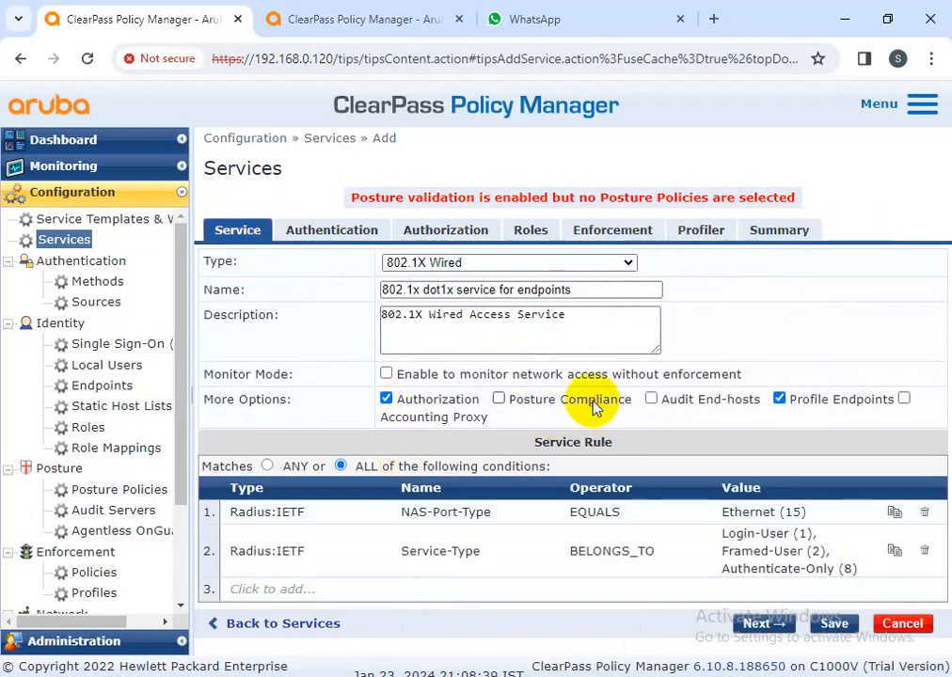
click(832, 622)
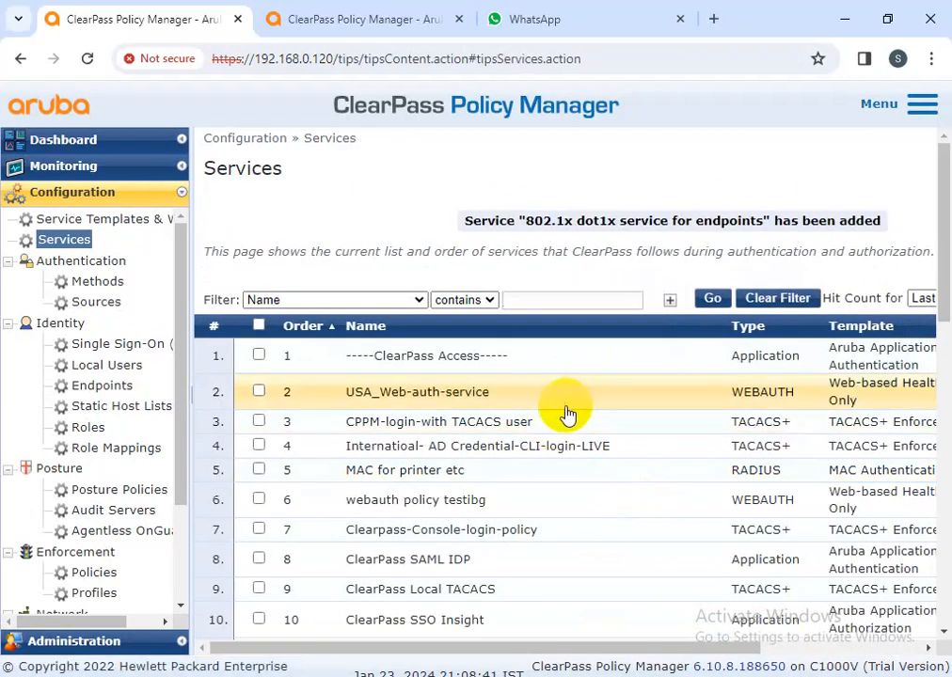
- Look for new-posture_UKA among the posture policies and locate 802.1x dot1x service for endpoints in the services list
click(126, 493)
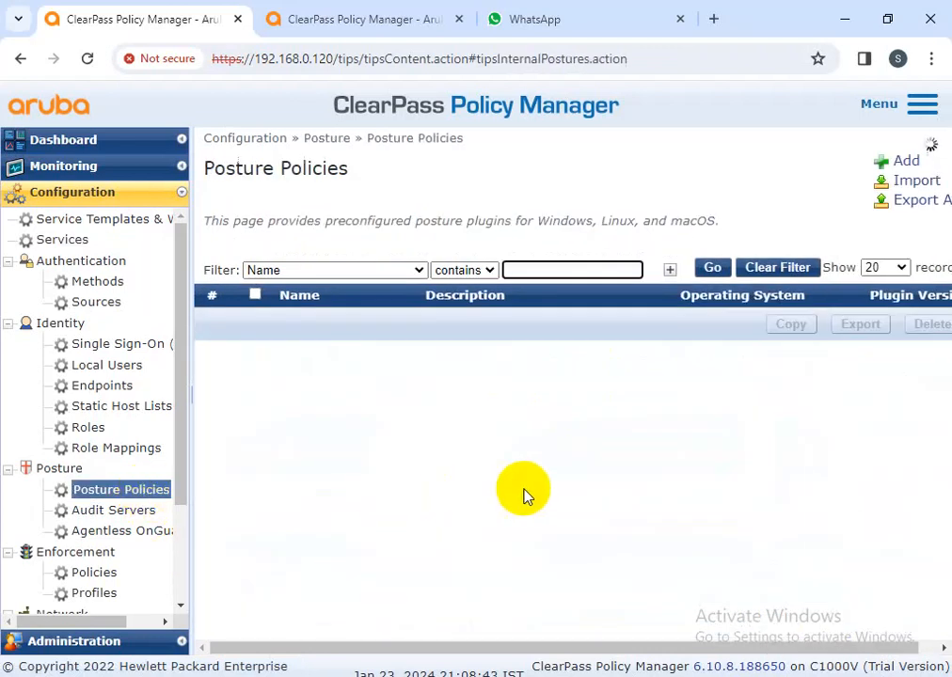
scroll(525, 498, down, 3)
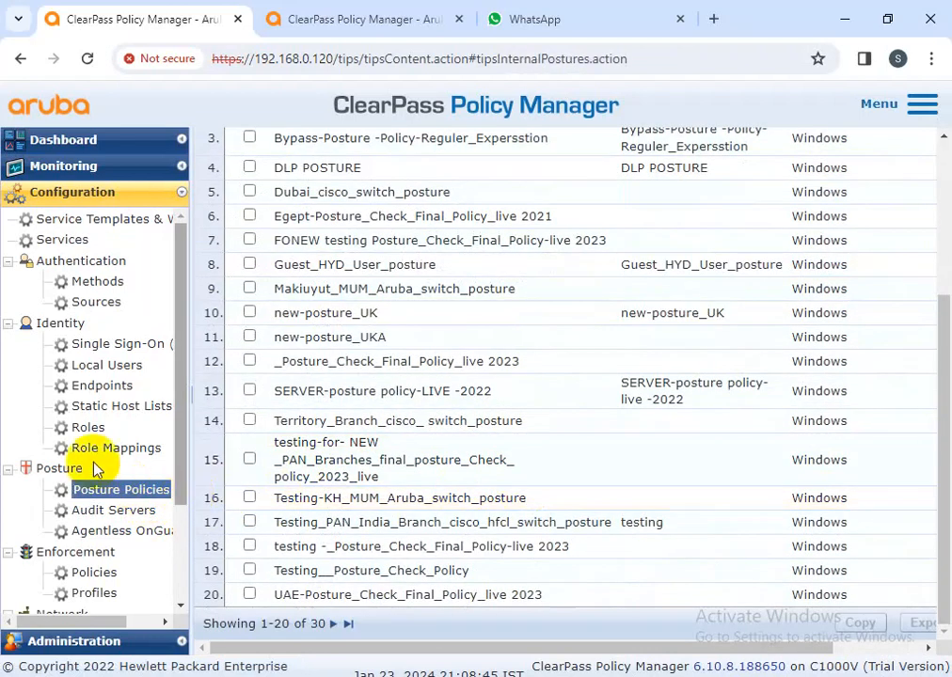
click(66, 240)
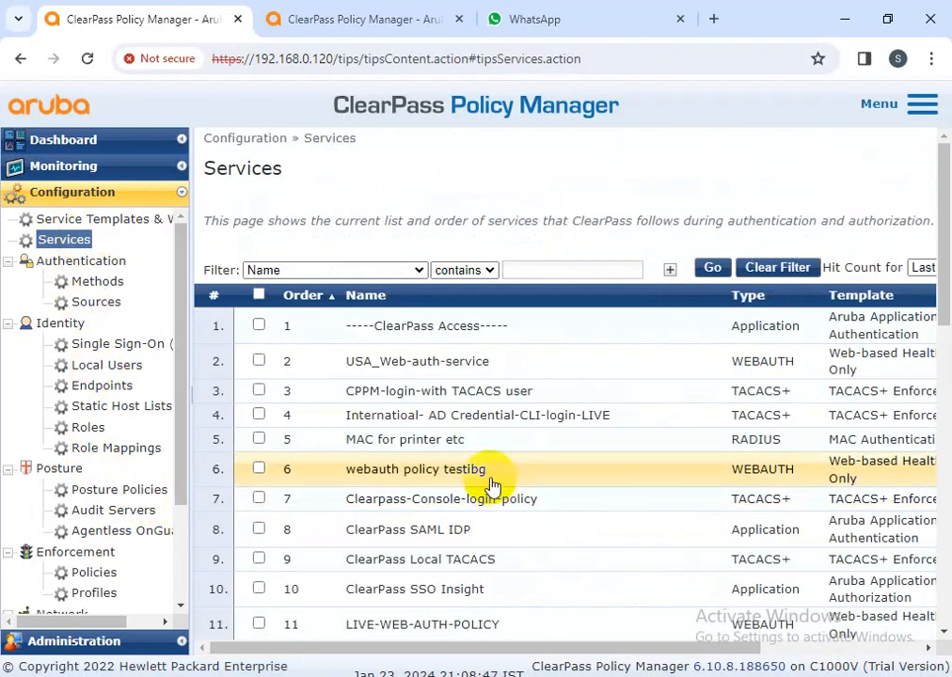
scroll(490, 493, down, 9)
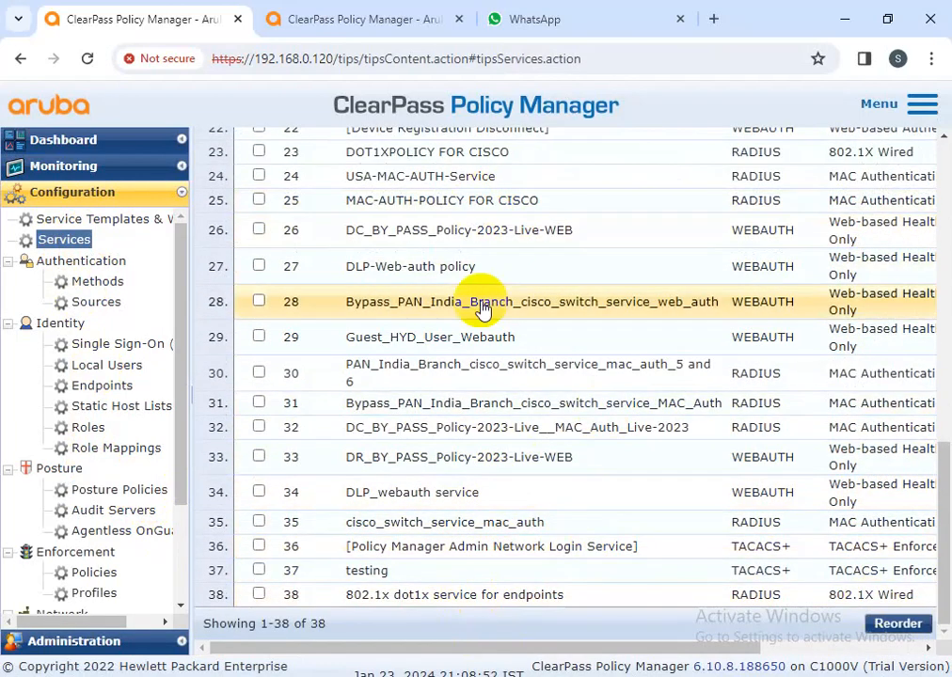
scroll(527, 385, up, 4)
scroll(527, 381, up, 6)
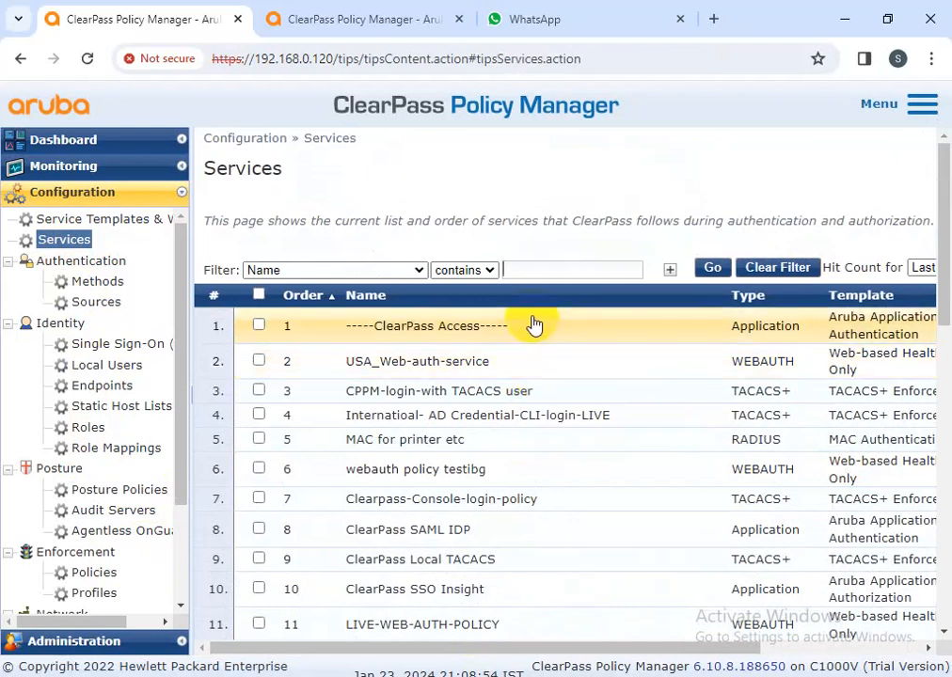
scroll(536, 329, down, 4)
scroll(553, 405, down, 6)
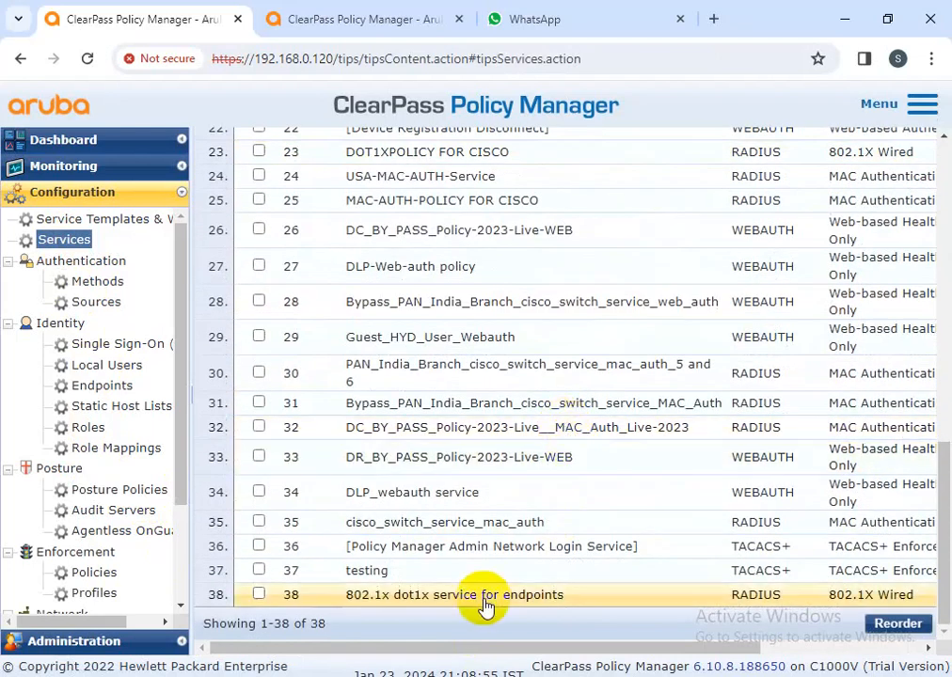
- Reorder the services so 802.1x dot1x service for endpoints sits directly below DOT1XPOLICY FOR CISCO at position 24, and save the order
click(874, 624)
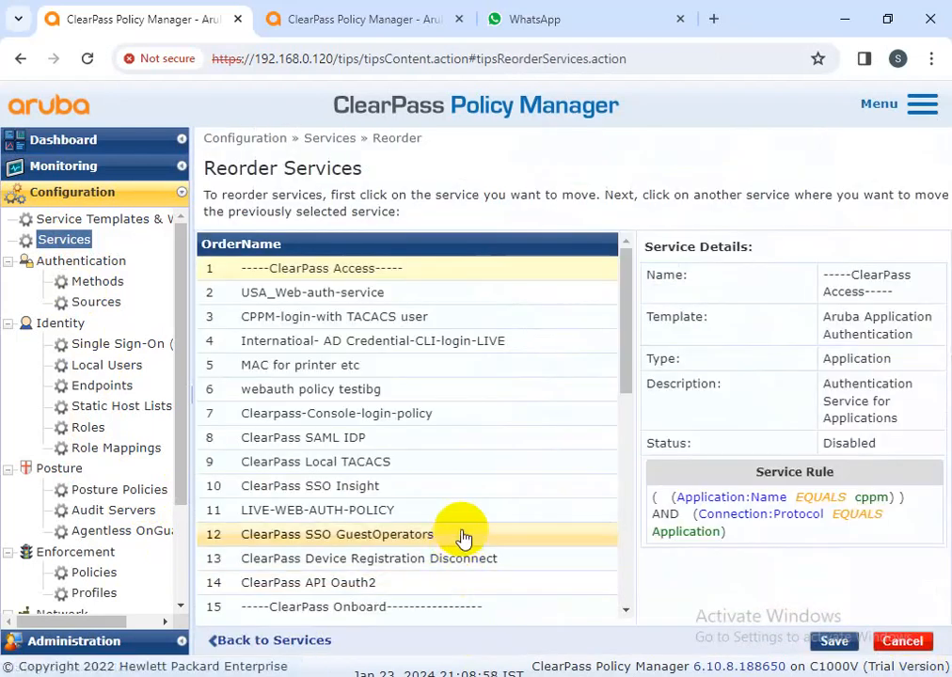
scroll(466, 554, down, 5)
click(445, 606)
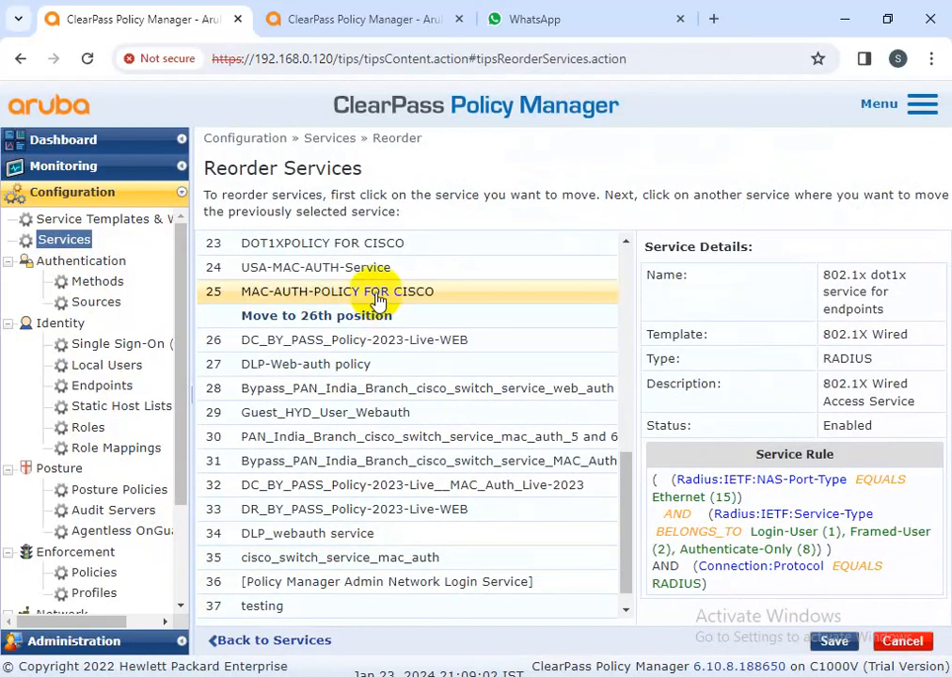
click(388, 243)
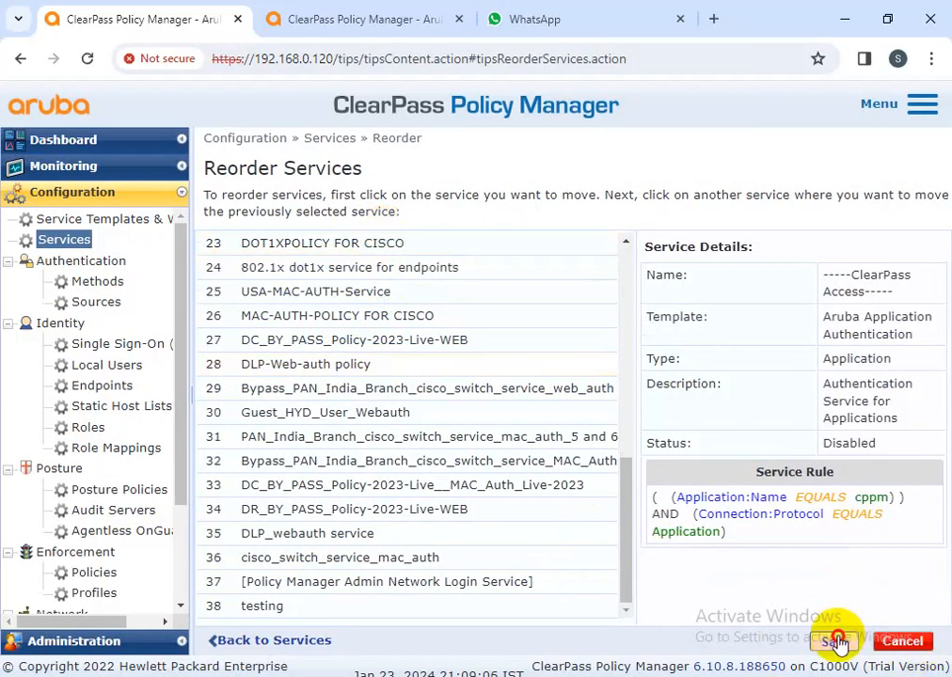
click(832, 640)
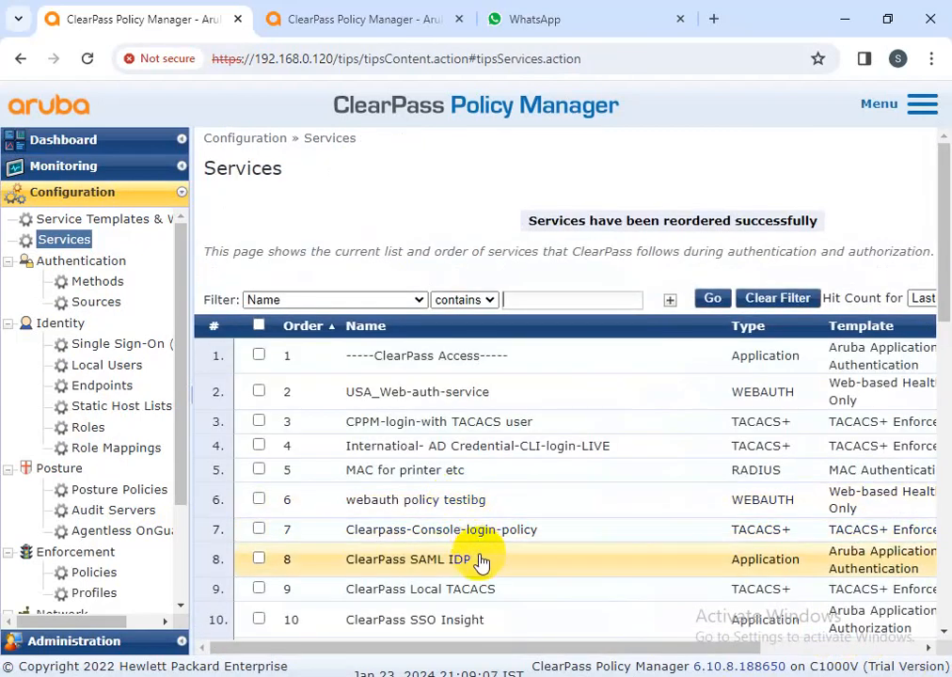
- View the summary of the service UAE-DOT1XPOLICY FOR CISCO and leave it without making changes
scroll(478, 560, down, 1)
scroll(487, 583, down, 2)
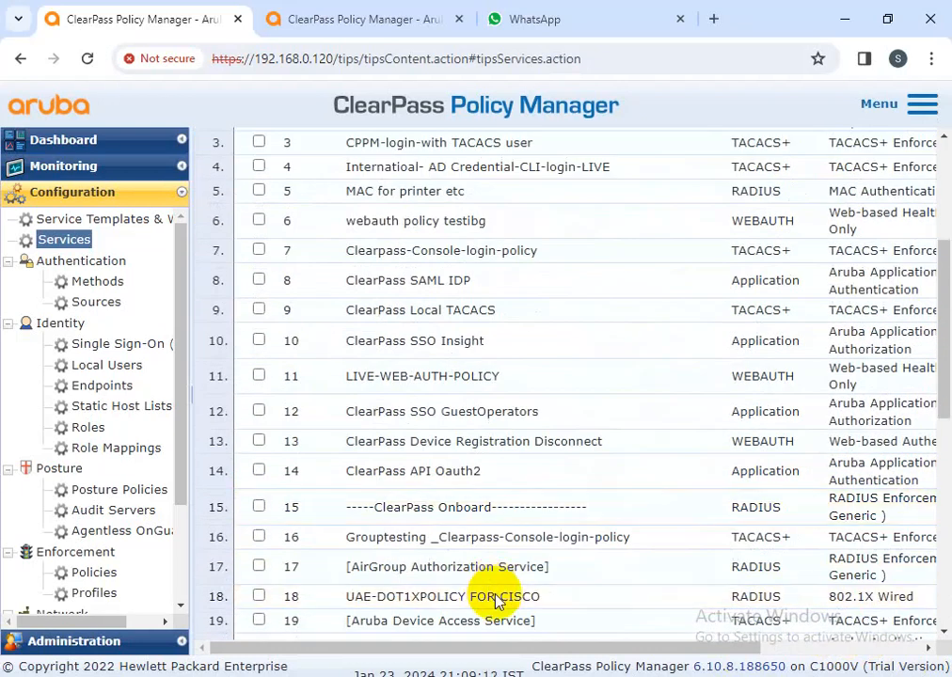
click(496, 598)
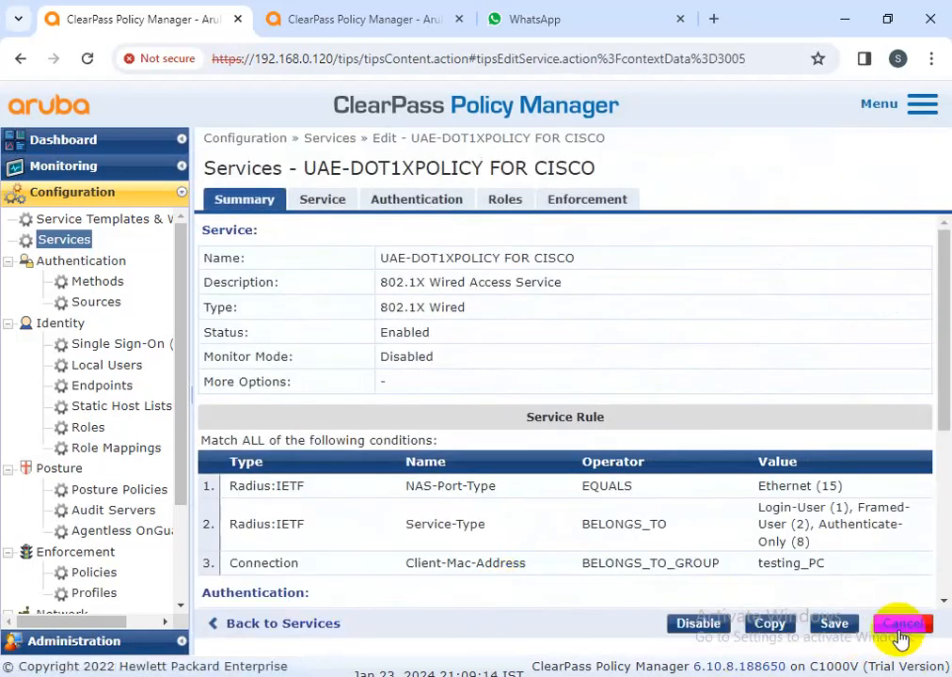
click(900, 625)
- Open 802.1x dot1x service for endpoints from the services list to view its summary
scroll(432, 564, down, 3)
scroll(454, 564, down, 1)
scroll(458, 592, down, 2)
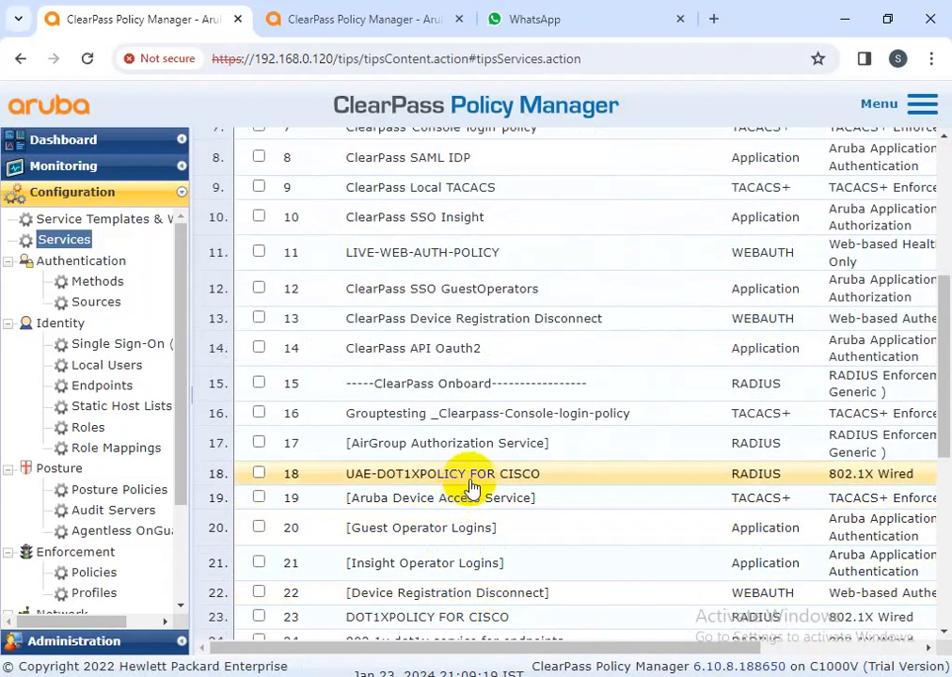
scroll(491, 547, down, 2)
click(444, 550)
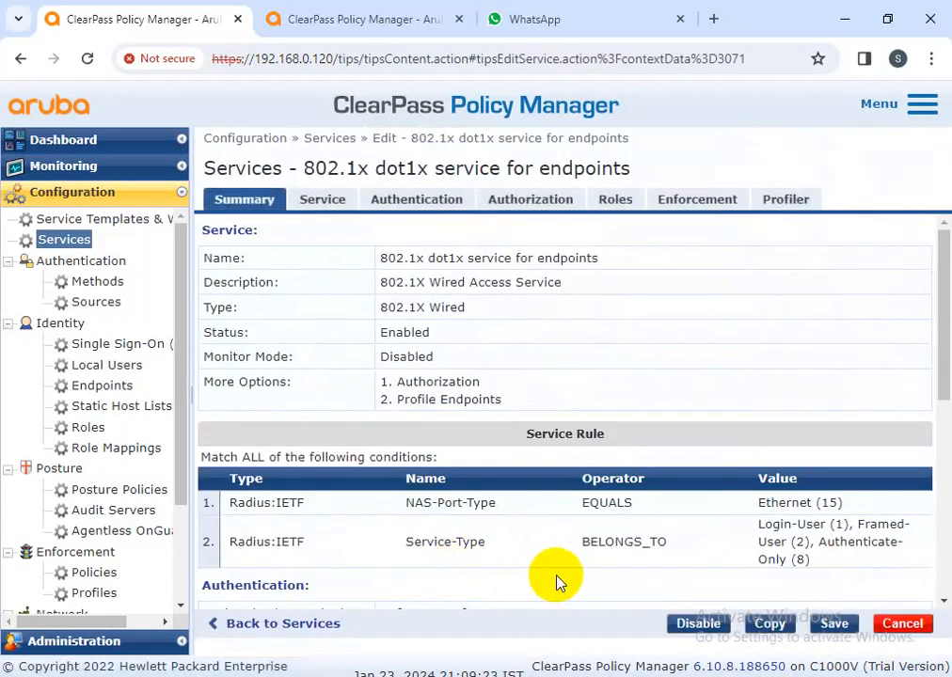
- Add a service rule condition to 802.1x dot1x service for endpoints: Connection, NAD-IP-Address, BELONGS_TO_GROUP, cisco-switch-group
click(318, 214)
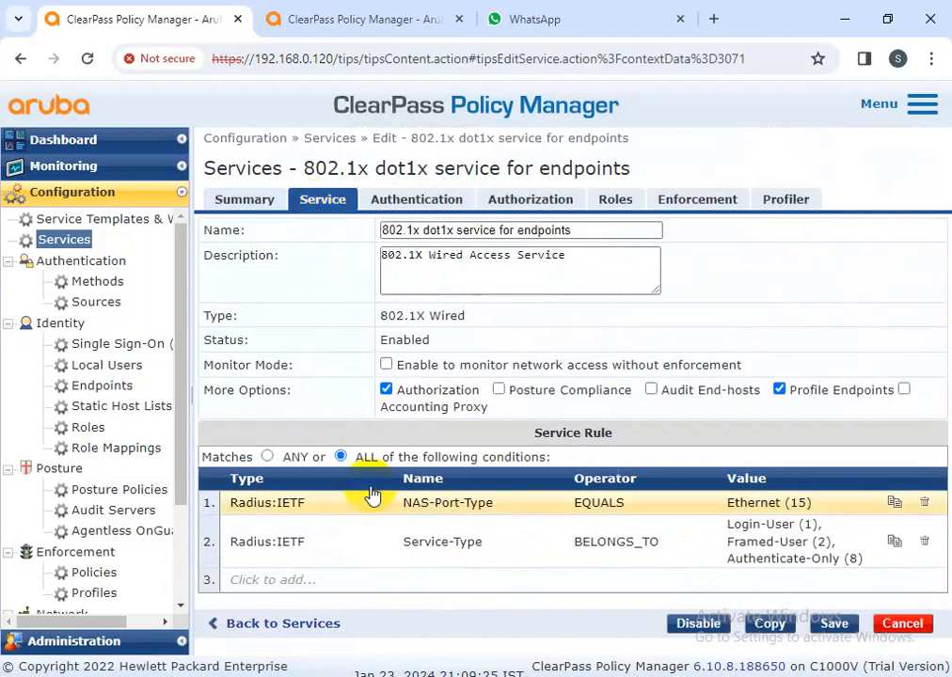
click(308, 577)
click(411, 598)
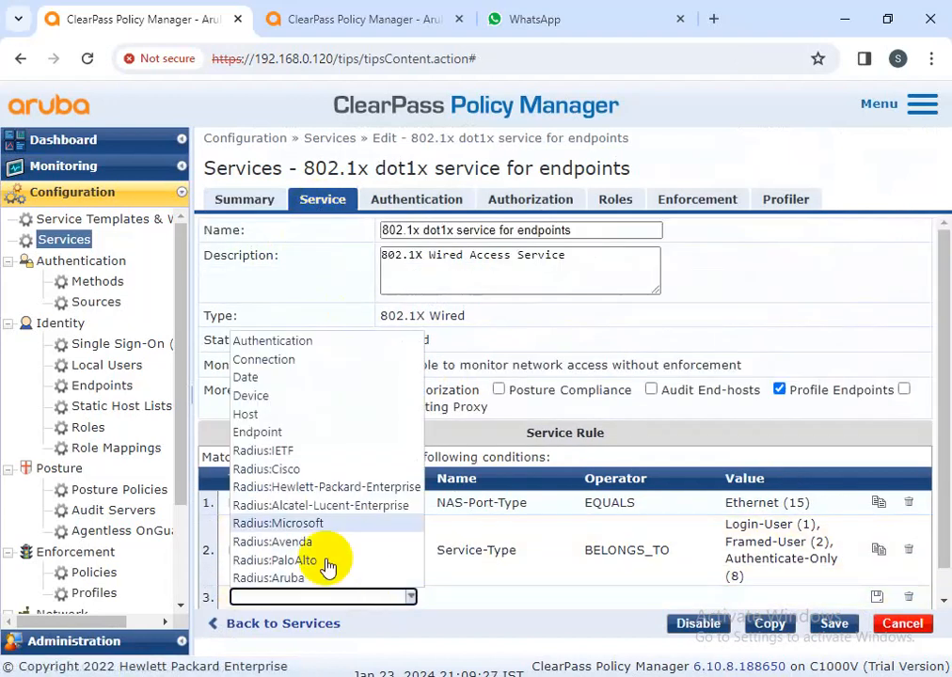
click(271, 359)
click(614, 601)
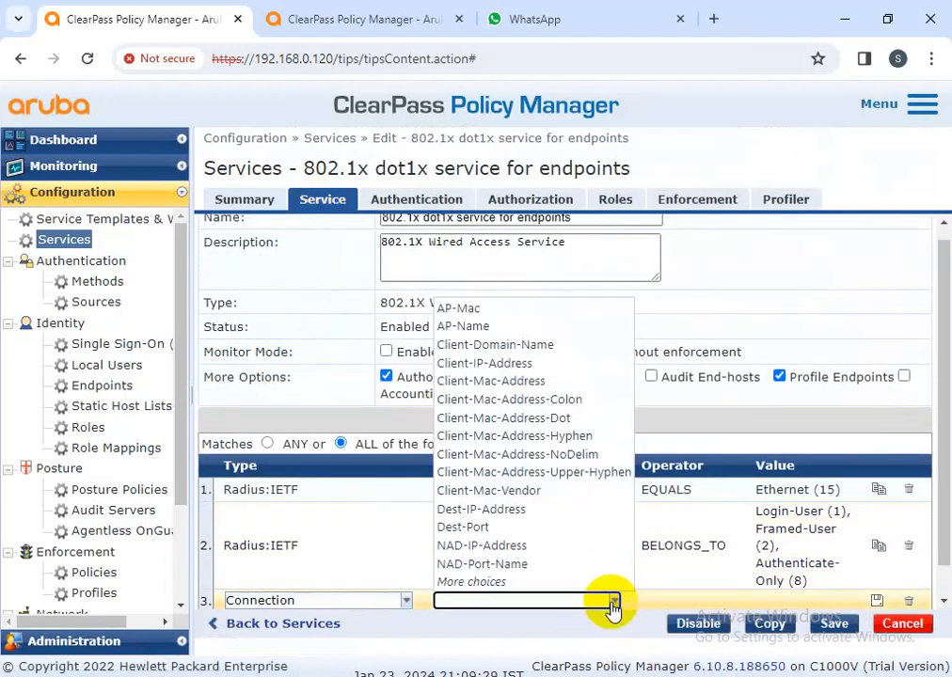
click(489, 546)
click(810, 551)
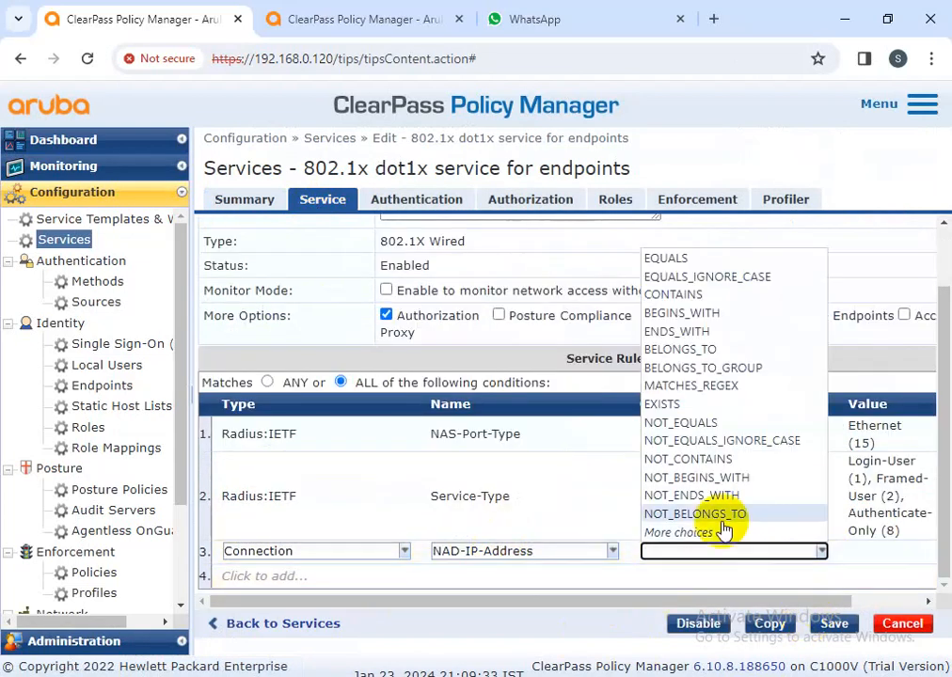
click(714, 367)
drag(682, 602, 807, 616)
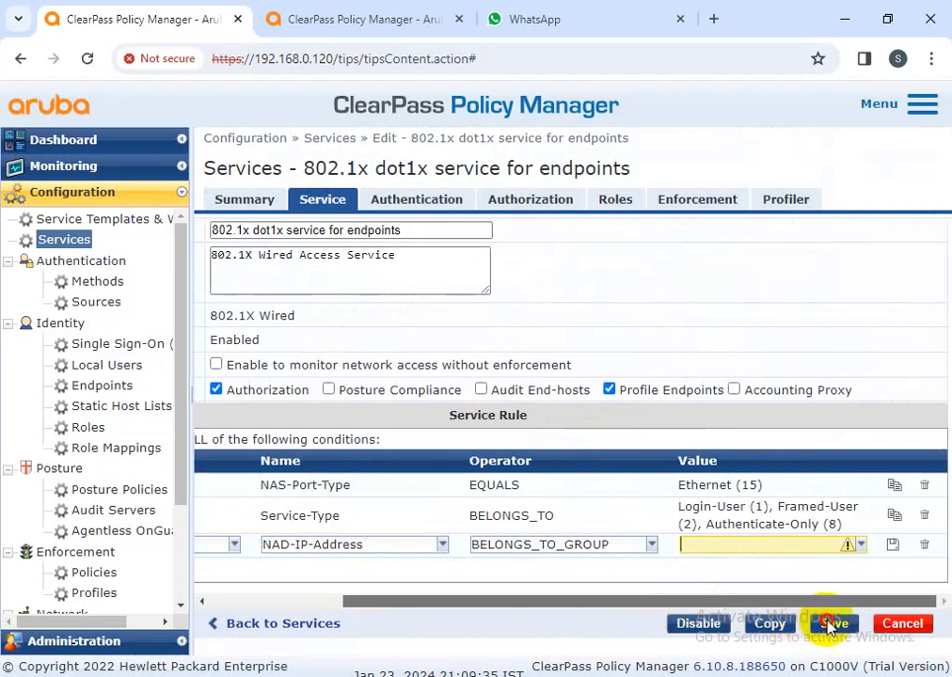
click(858, 547)
click(780, 565)
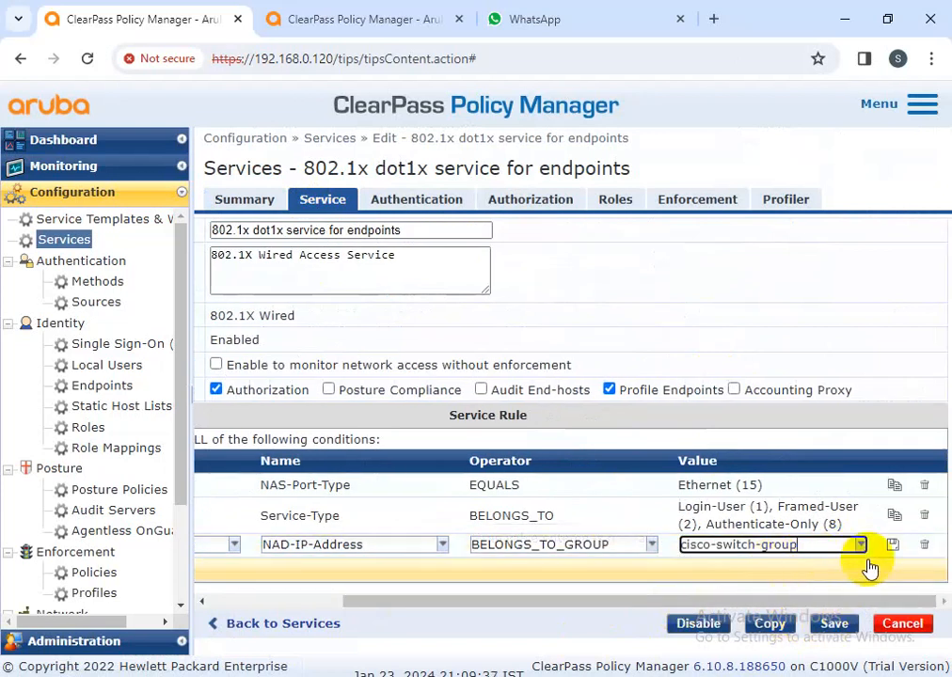
click(893, 546)
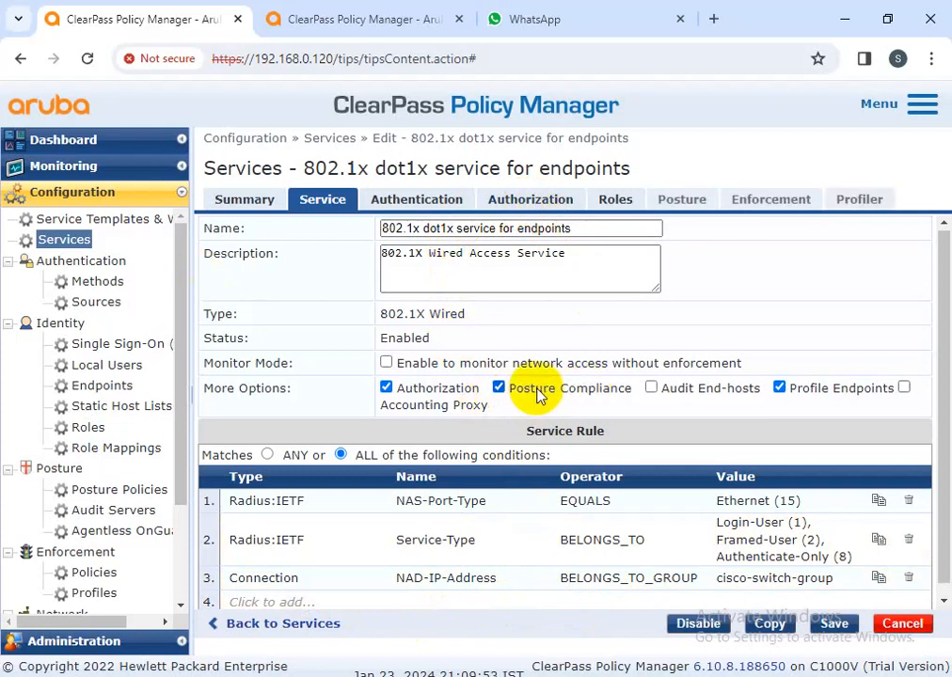
- Try to assign a posture policy to the service, and turn Posture Compliance back off
click(692, 195)
click(531, 348)
click(531, 352)
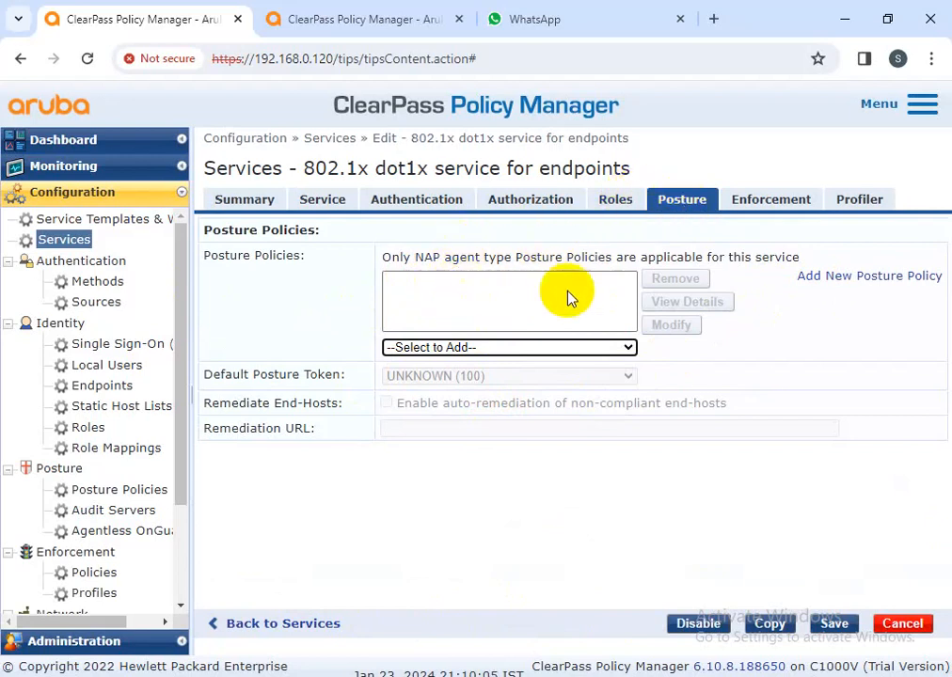
click(616, 207)
click(680, 203)
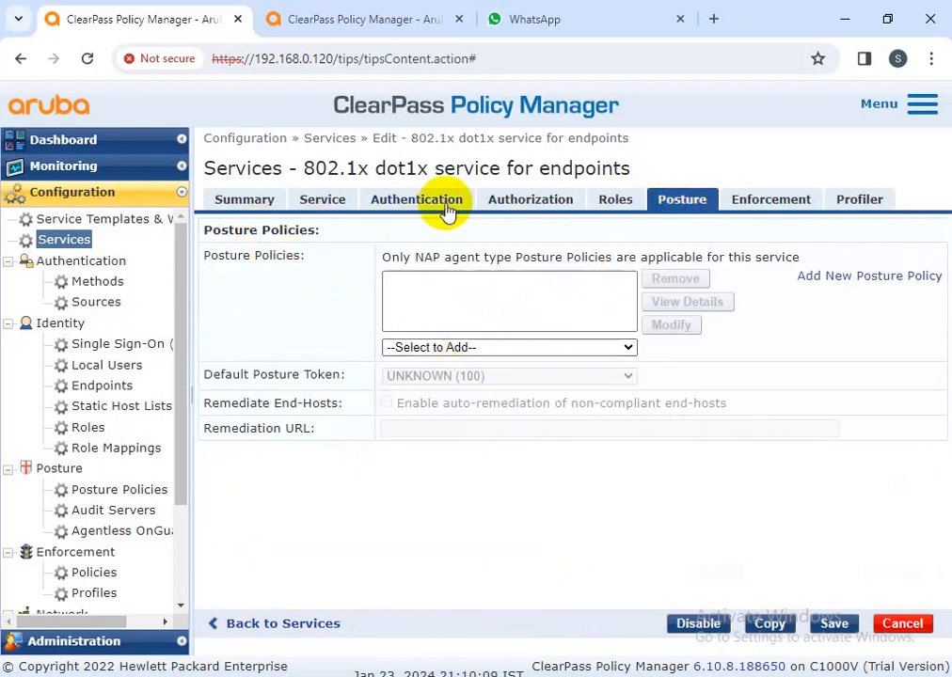
click(526, 199)
click(219, 202)
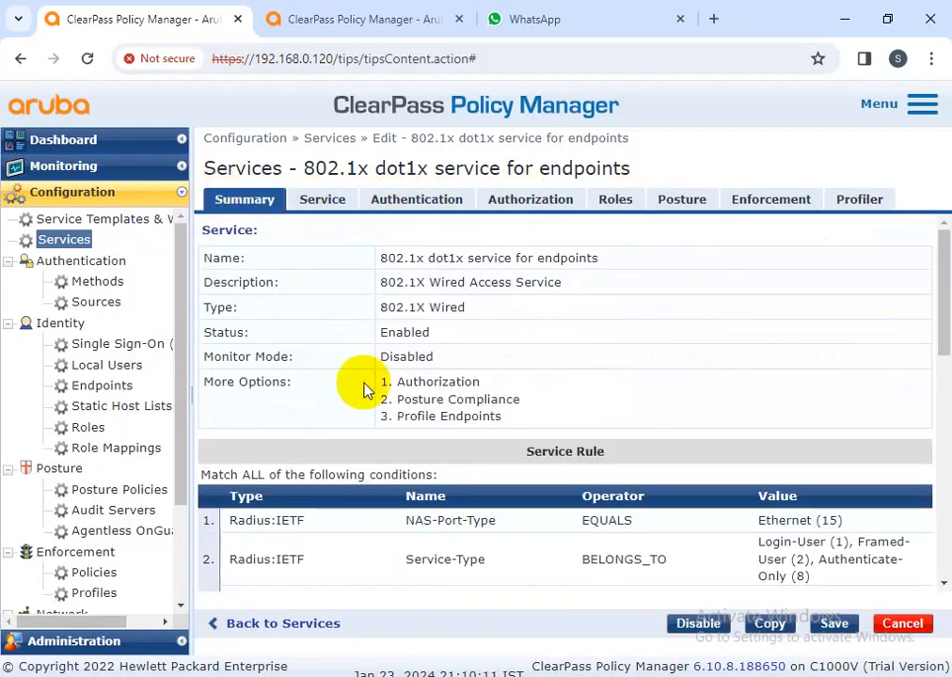
click(322, 199)
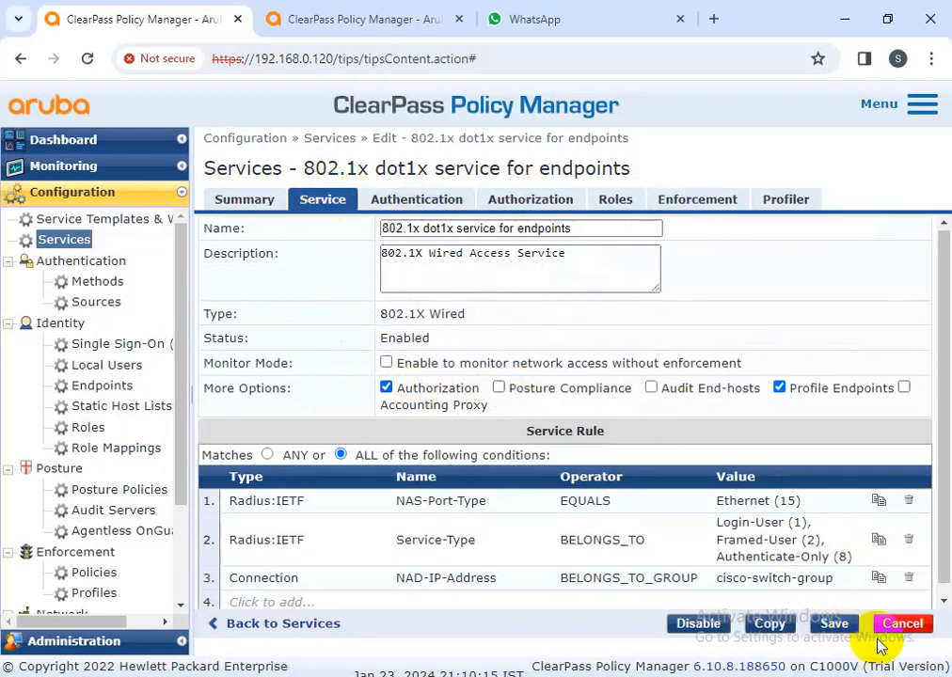
- Save the service with its new rule condition and reopen 802.1x dot1x service for endpoints from the services list
click(838, 623)
scroll(577, 522, down, 4)
scroll(578, 525, down, 6)
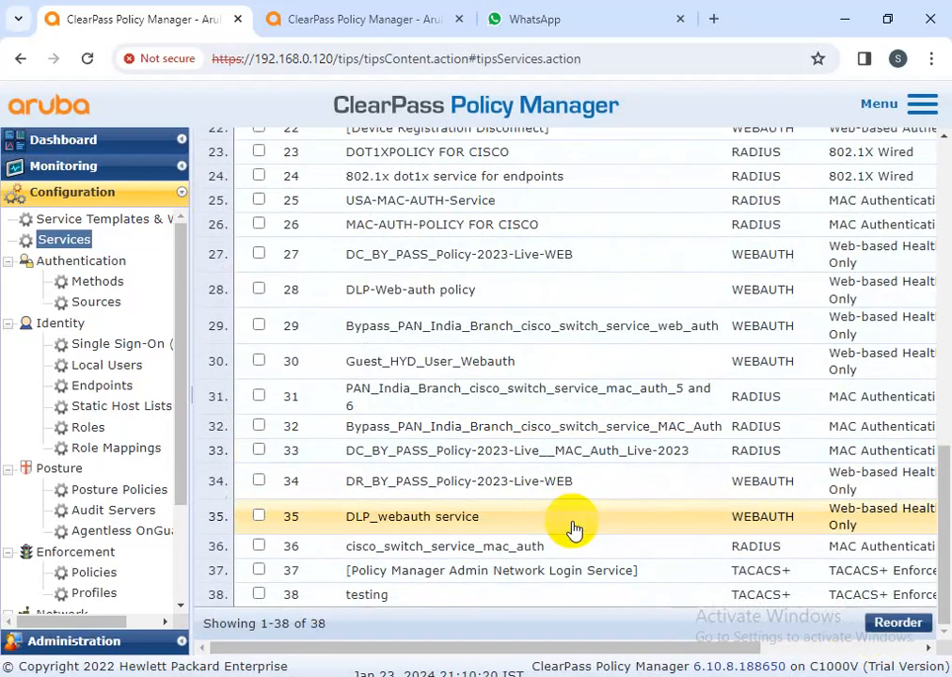
scroll(376, 393, up, 2)
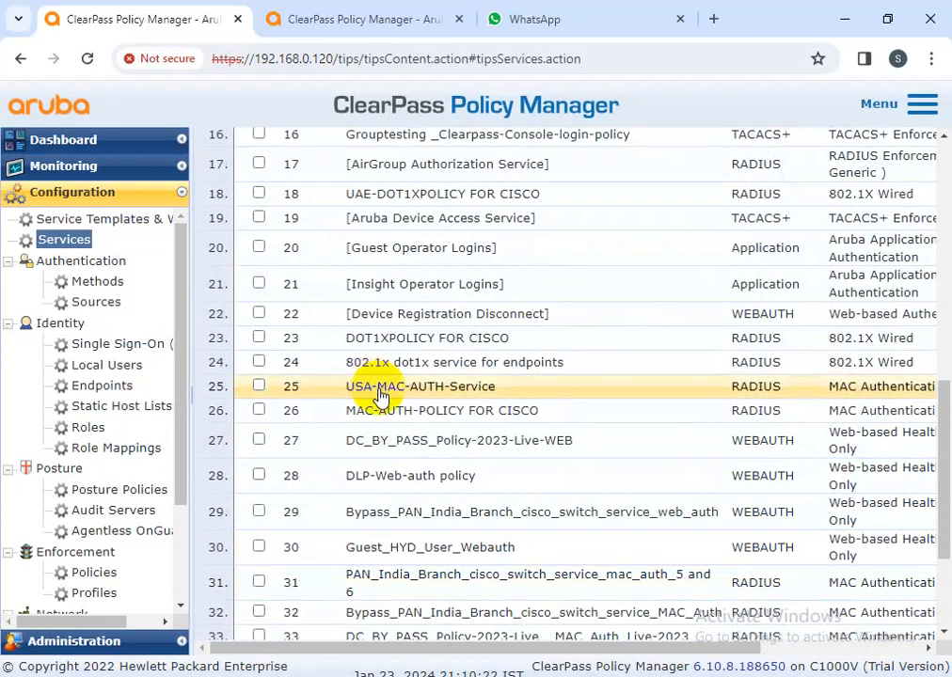
click(393, 362)
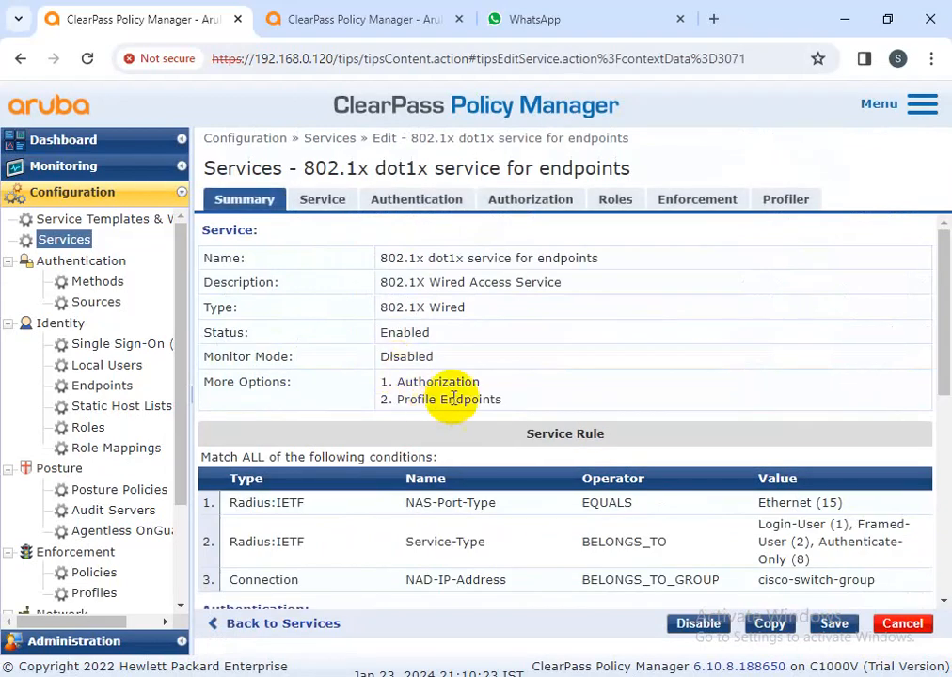
- Try Posture Compliance without Authorization, check the posture, role and summary settings, and restore the original service options
click(322, 199)
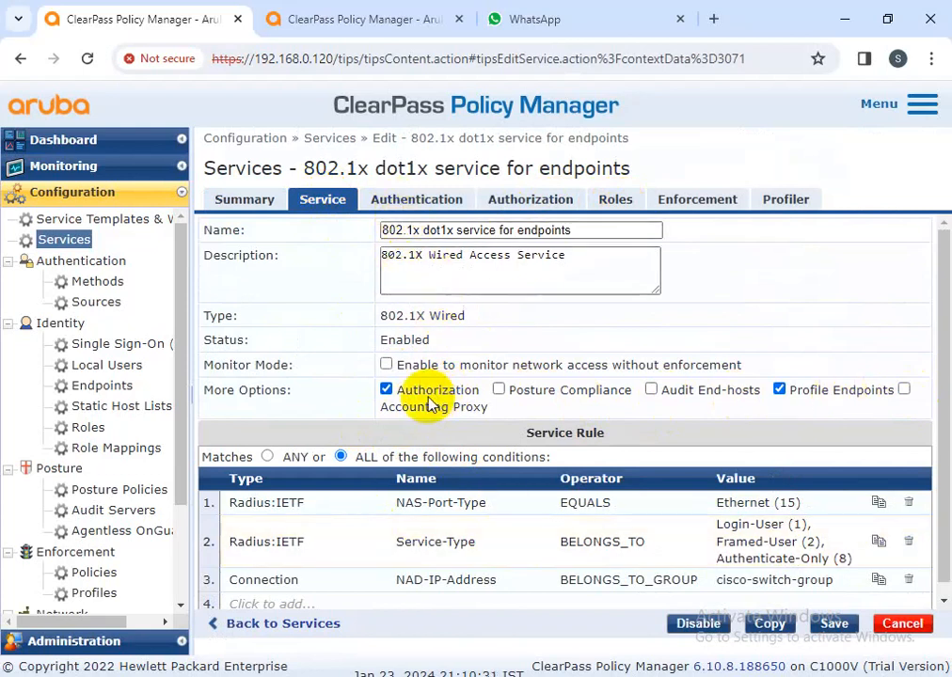
click(498, 391)
click(567, 202)
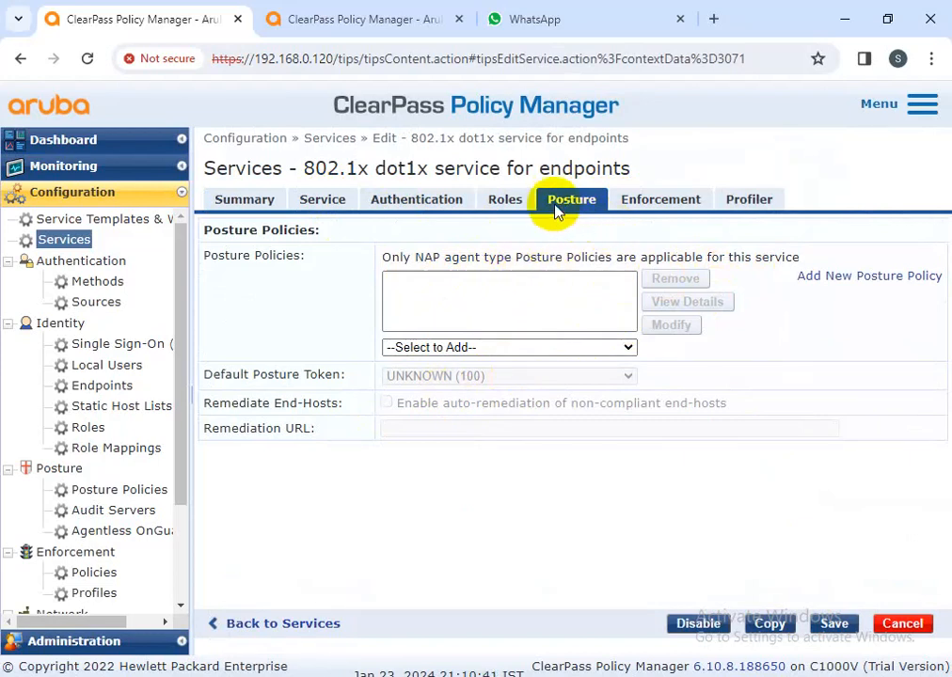
click(503, 206)
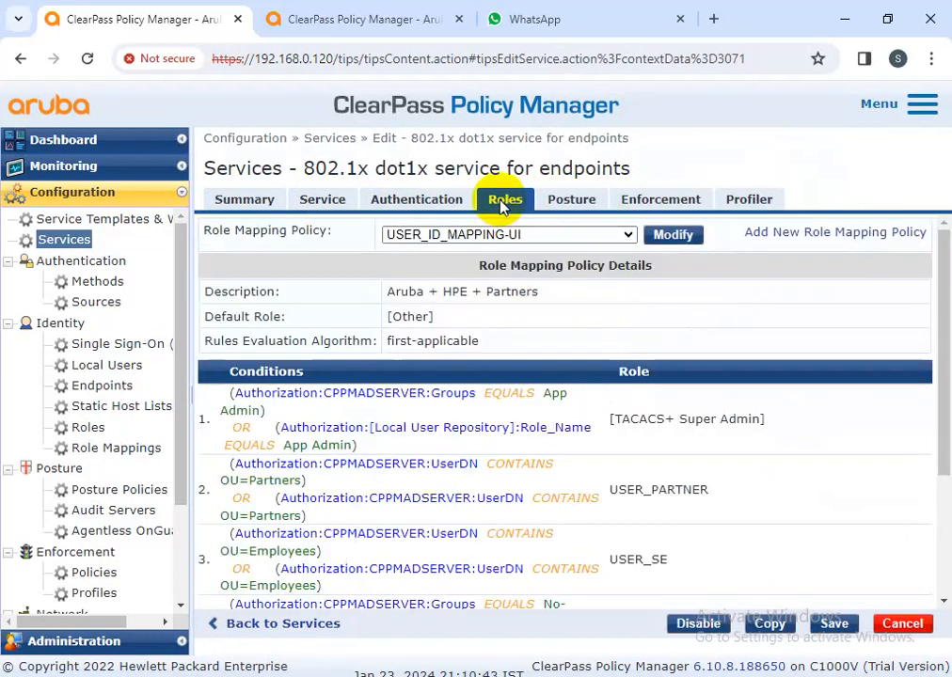
click(569, 213)
click(268, 202)
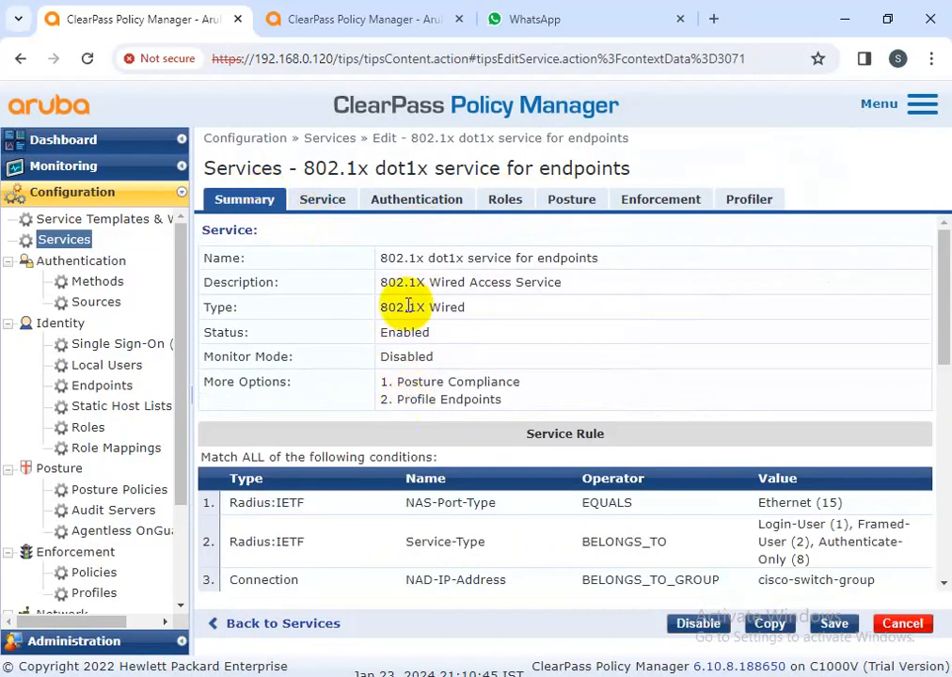
click(329, 202)
click(505, 390)
click(386, 390)
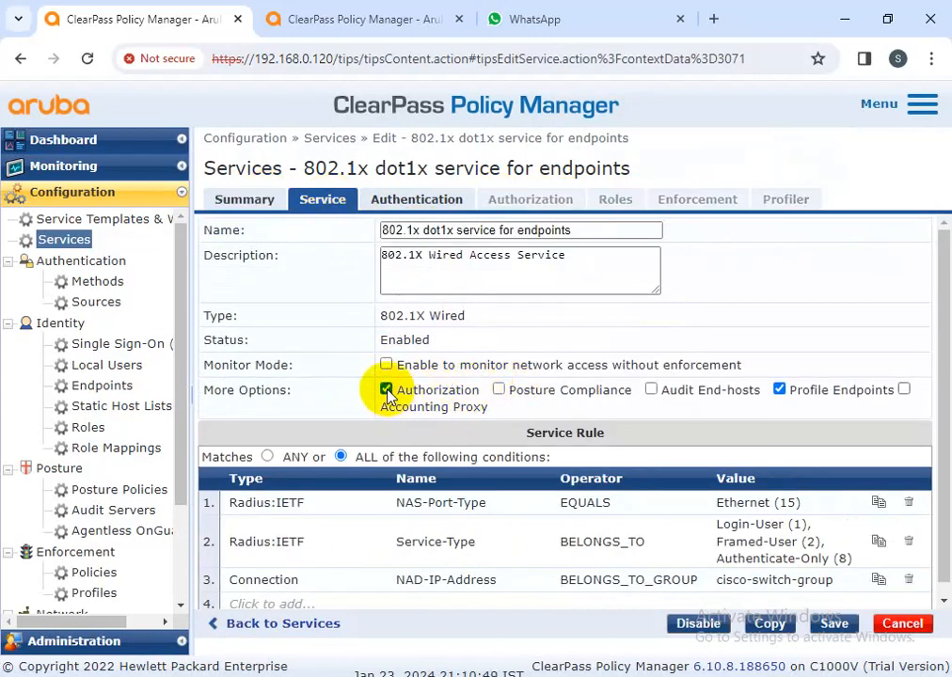
- Add CPPMADSERVER [Active Directory] as an additional authorization source for the service and save it
click(823, 627)
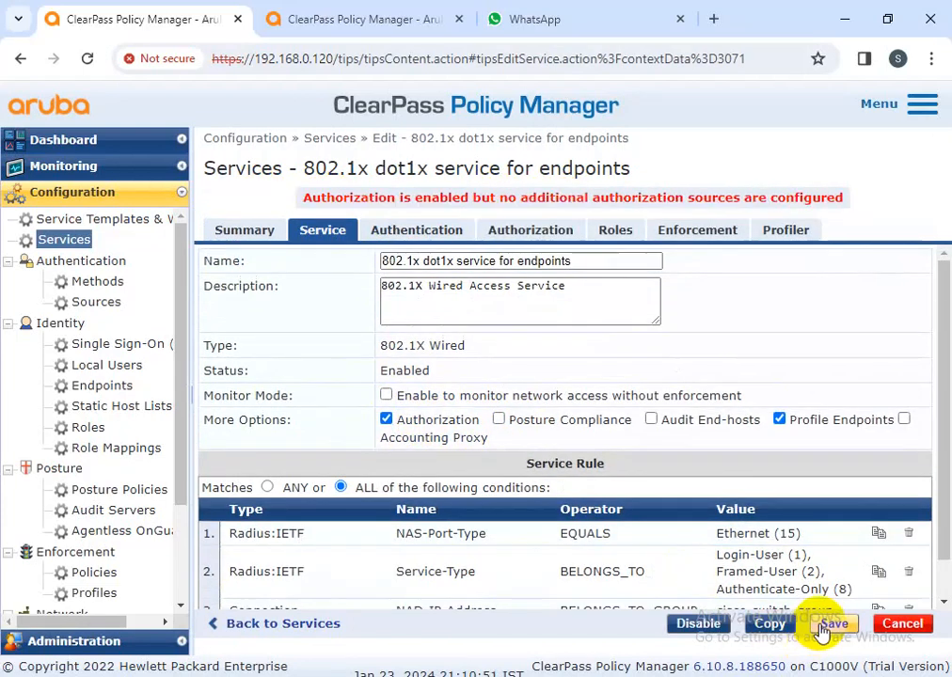
click(385, 233)
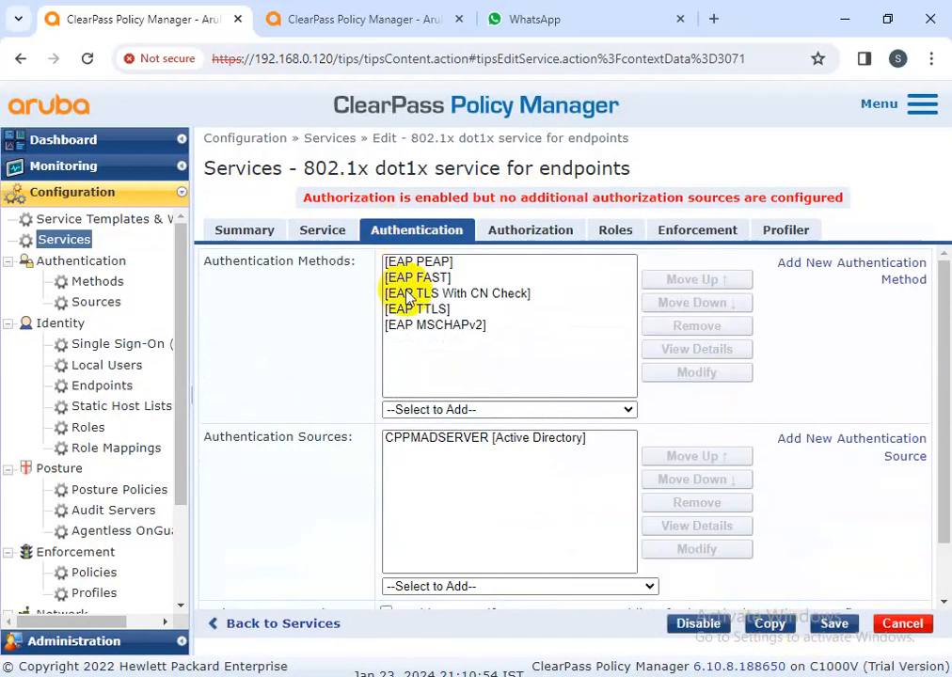
click(505, 238)
click(442, 462)
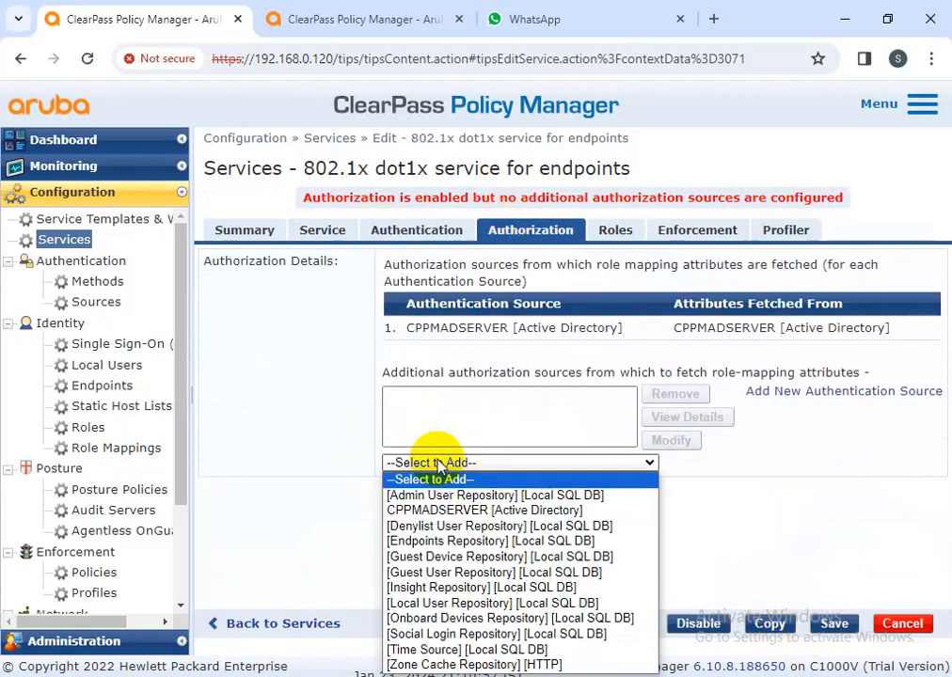
click(431, 510)
click(830, 624)
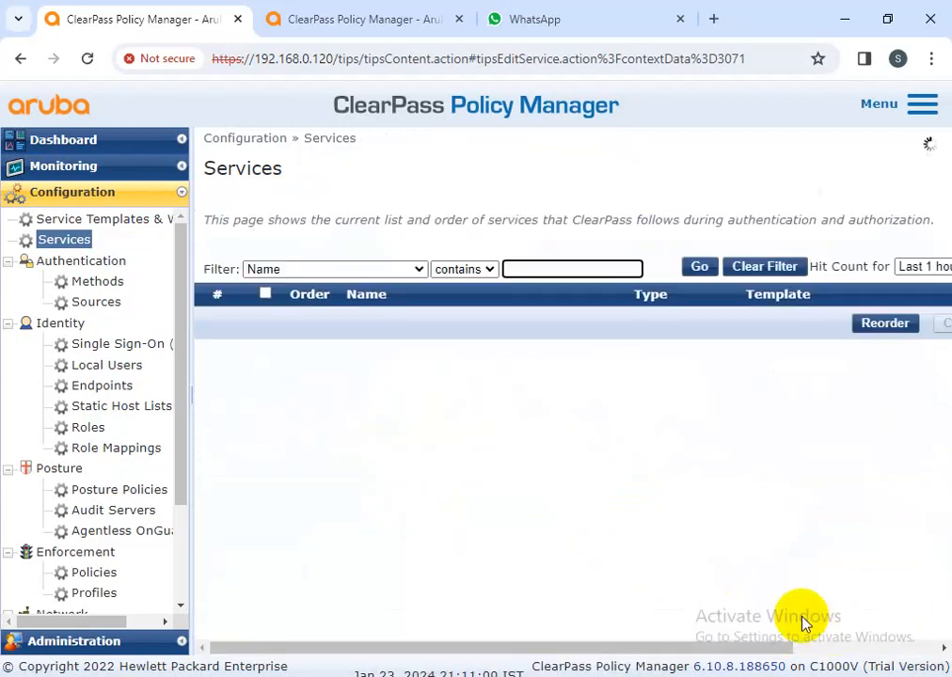
- Open 802.1x dot1x service for endpoints from the services list and review the service rule conditions in its summary
scroll(391, 456, down, 5)
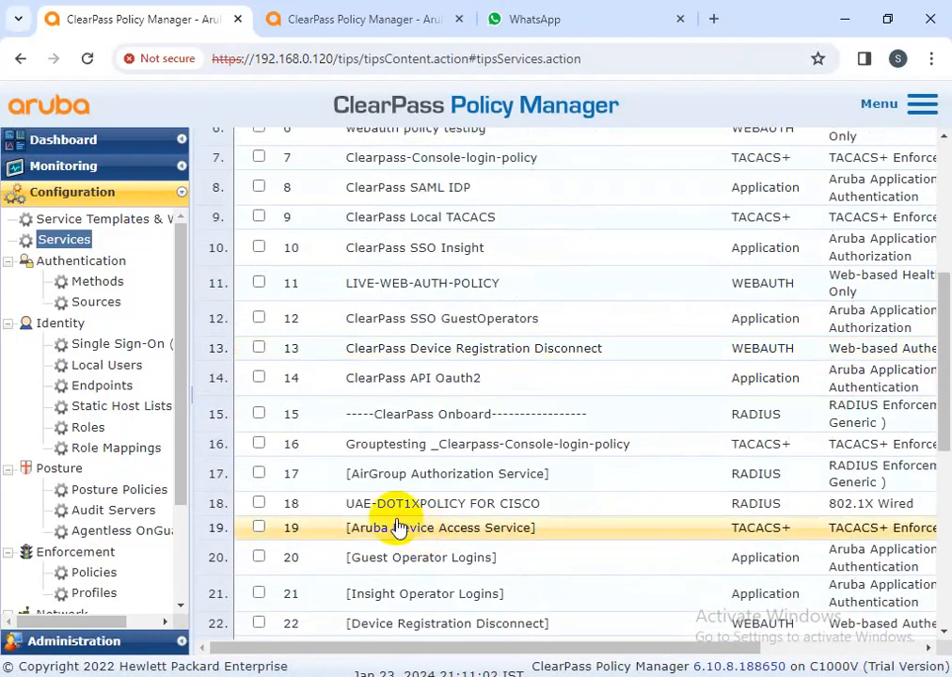
scroll(399, 520, down, 3)
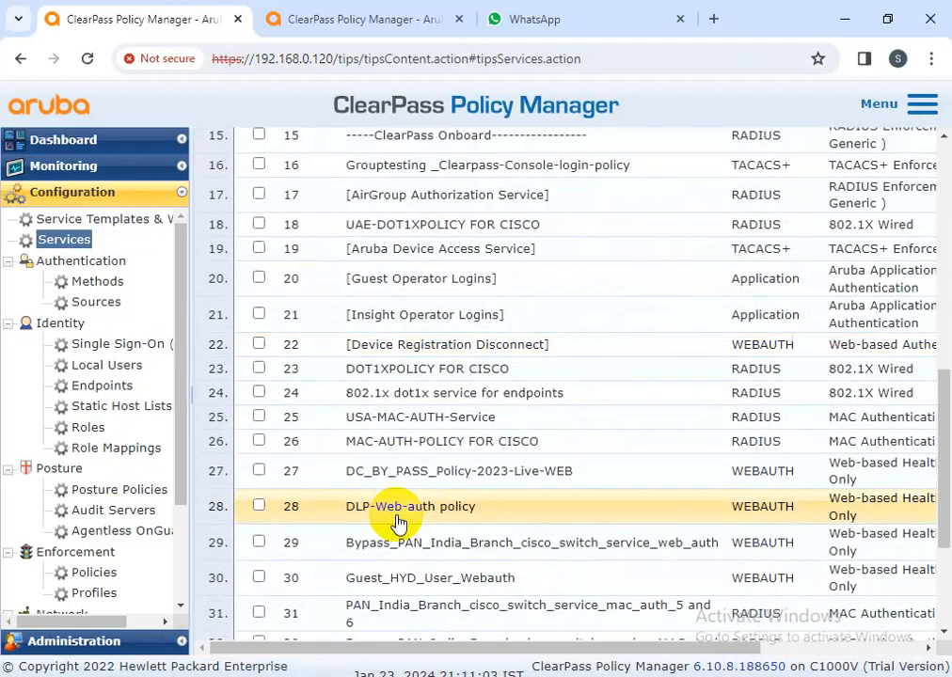
click(404, 394)
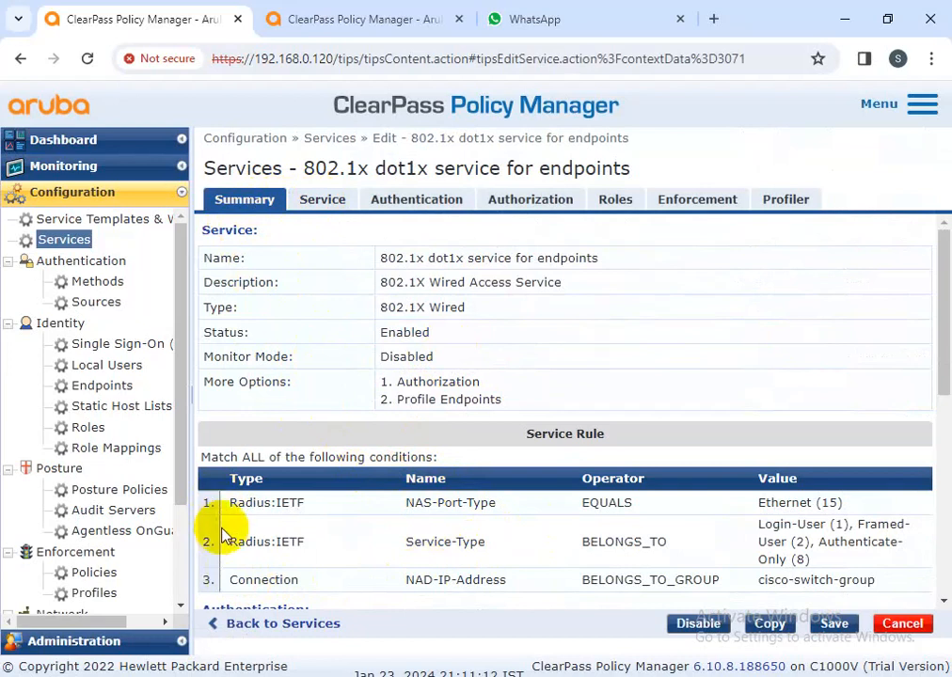
drag(229, 502, 818, 544)
drag(229, 579, 826, 590)
click(471, 577)
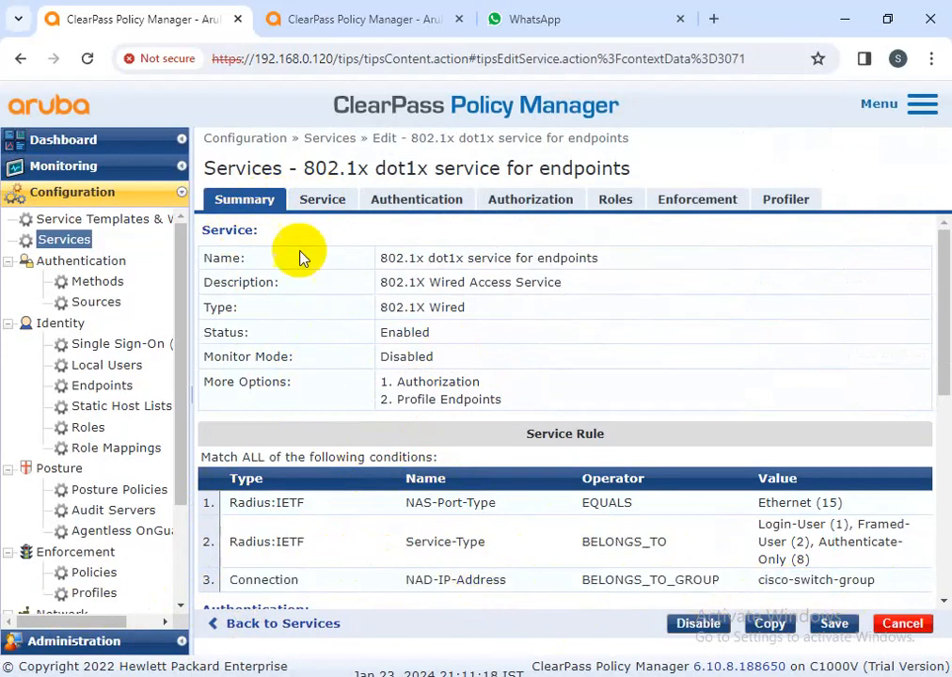
- Try SSID as the attribute name of the cisco-switch-group condition, and leave the service discarding the changes
click(325, 208)
click(475, 578)
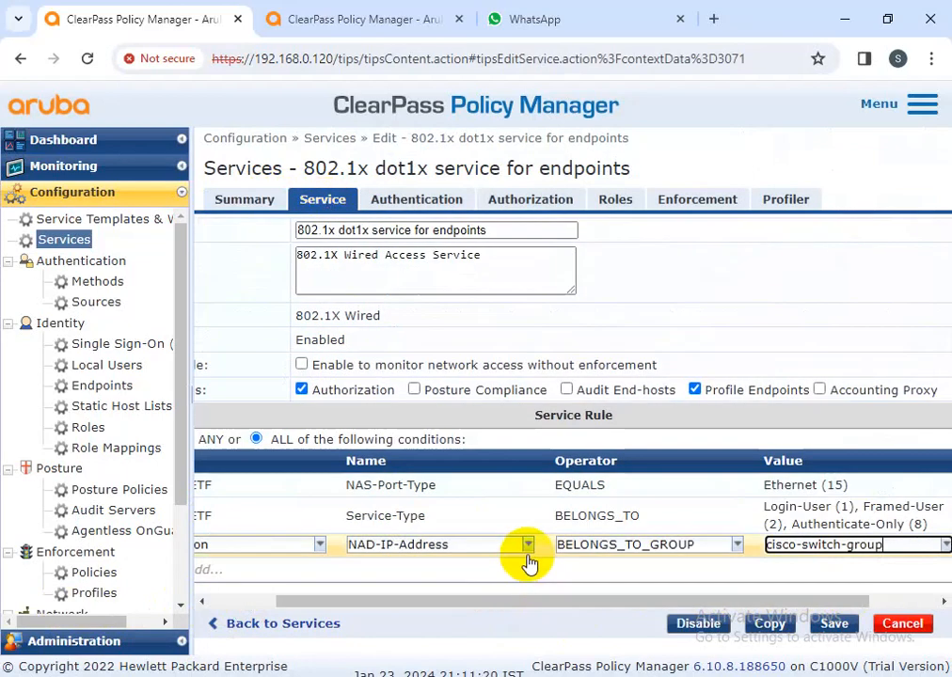
click(527, 548)
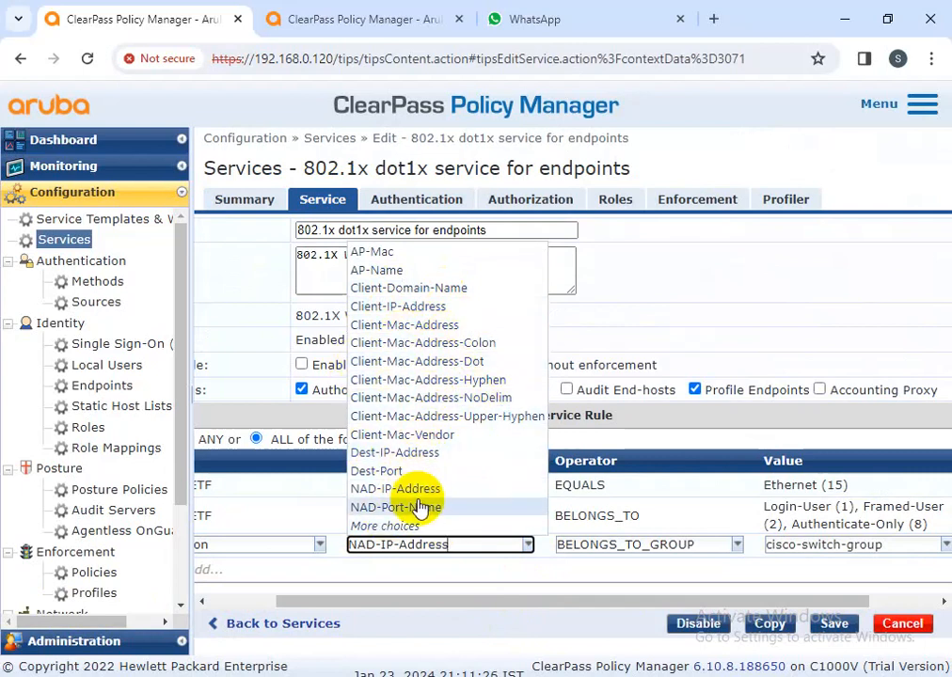
click(399, 525)
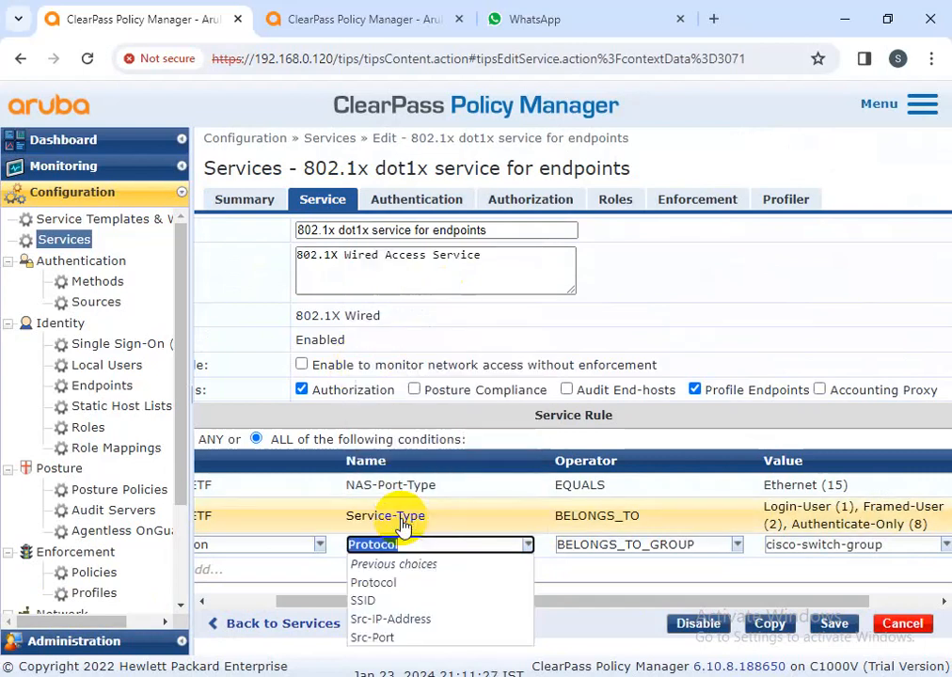
click(397, 602)
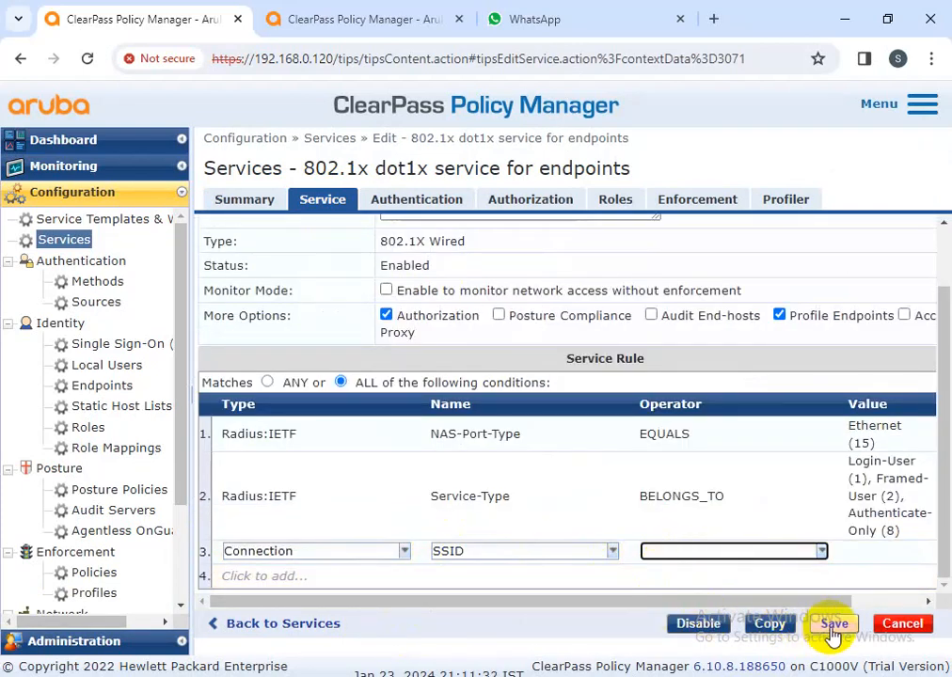
click(893, 626)
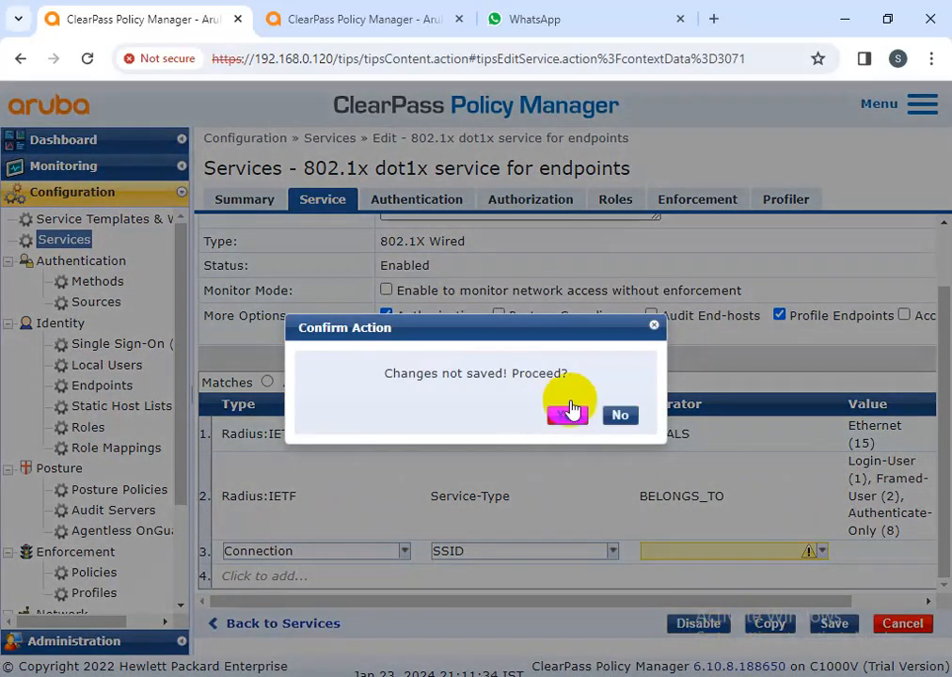
click(565, 411)
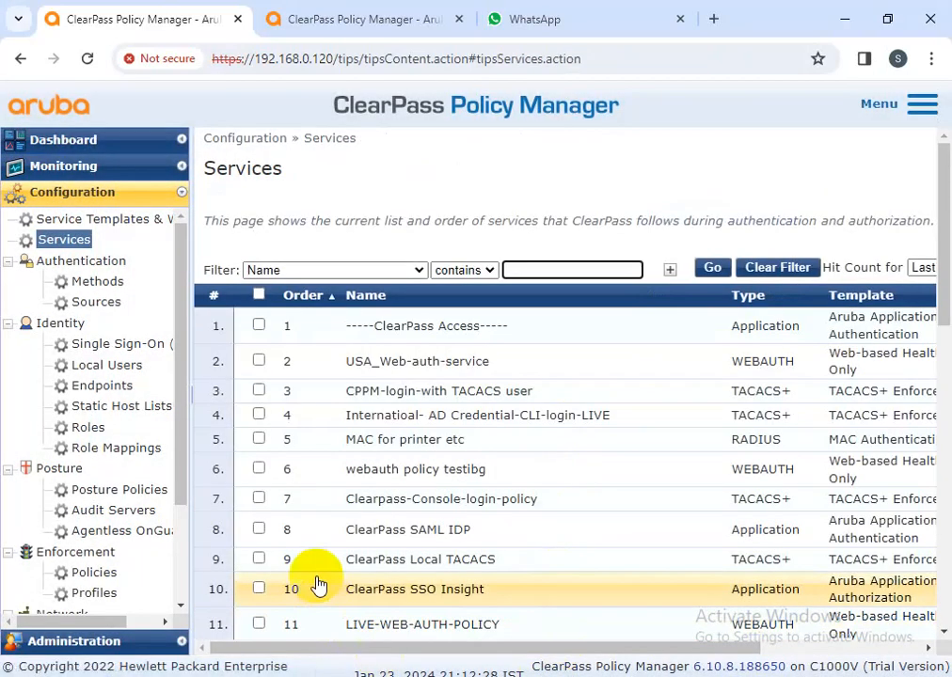